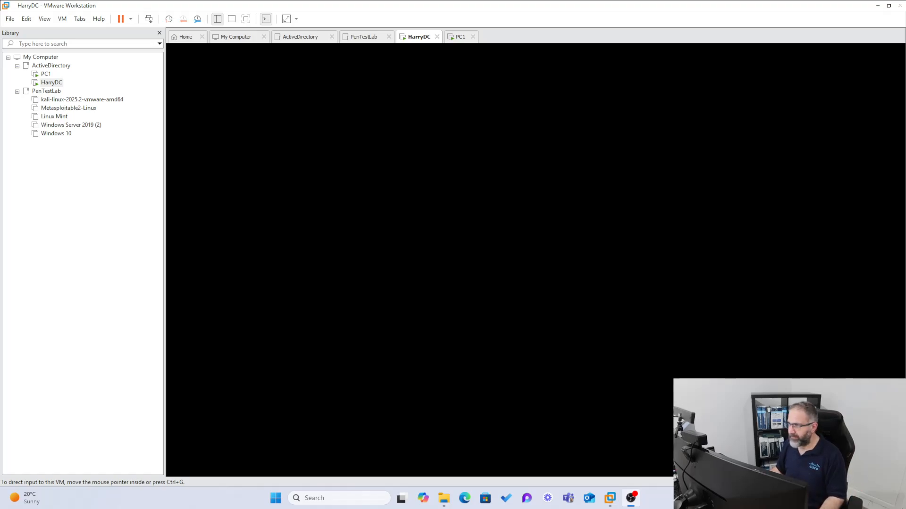
# - Hide the library, switch to PC1, wake its display and take it out of console view
pyautogui.click(159, 33)
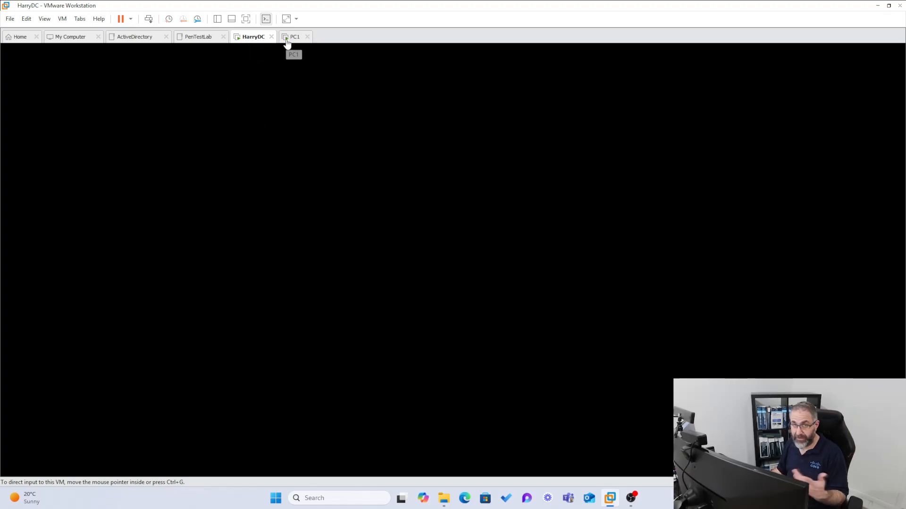
pyautogui.click(290, 38)
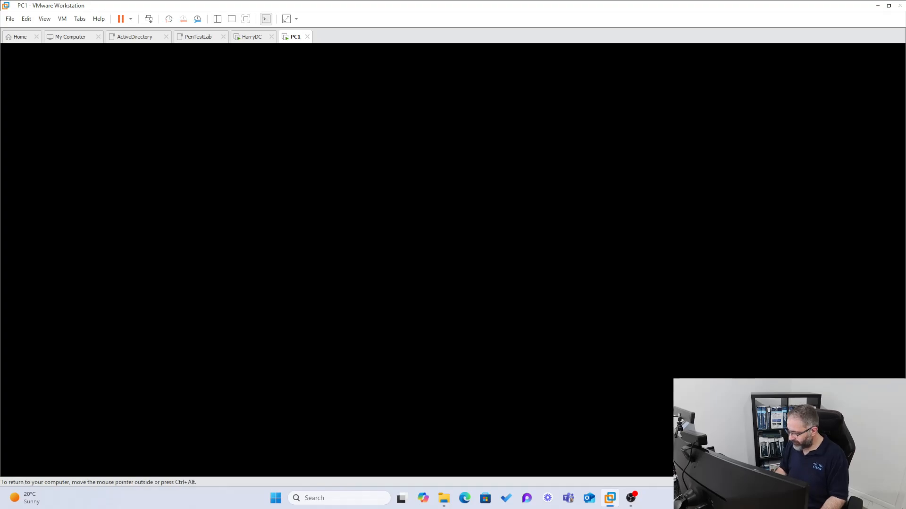
pyautogui.press('space')
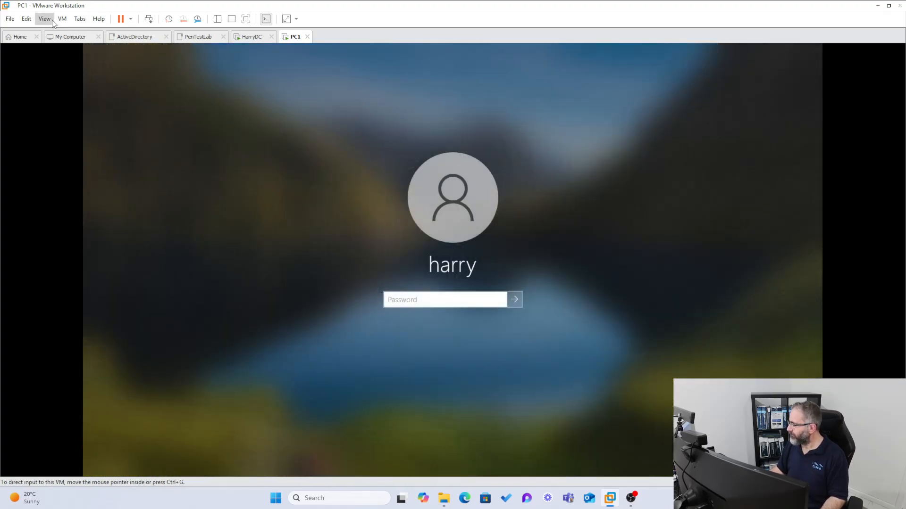
pyautogui.click(47, 20)
pyautogui.click(57, 46)
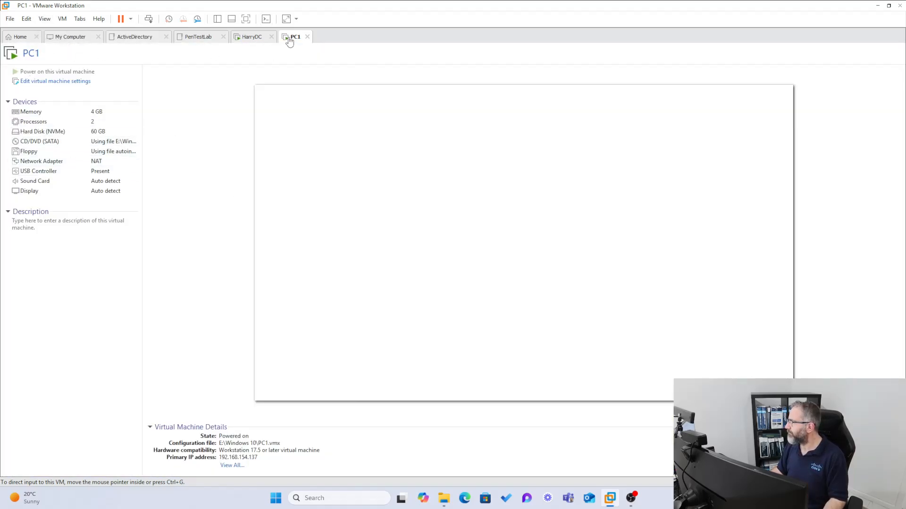
# - Set PC1's view to Stretch Guest with Free Stretch to fill the window
pyautogui.click(44, 19)
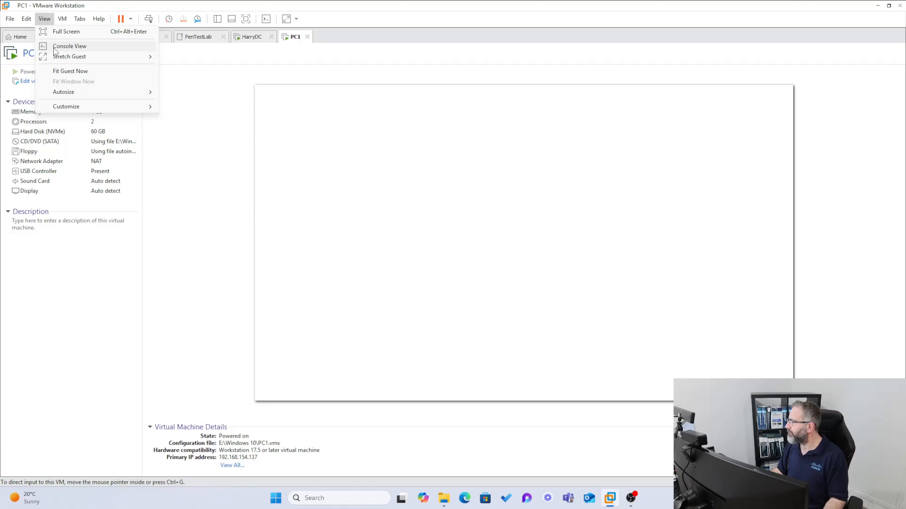
pyautogui.moveTo(71, 56)
pyautogui.click(202, 57)
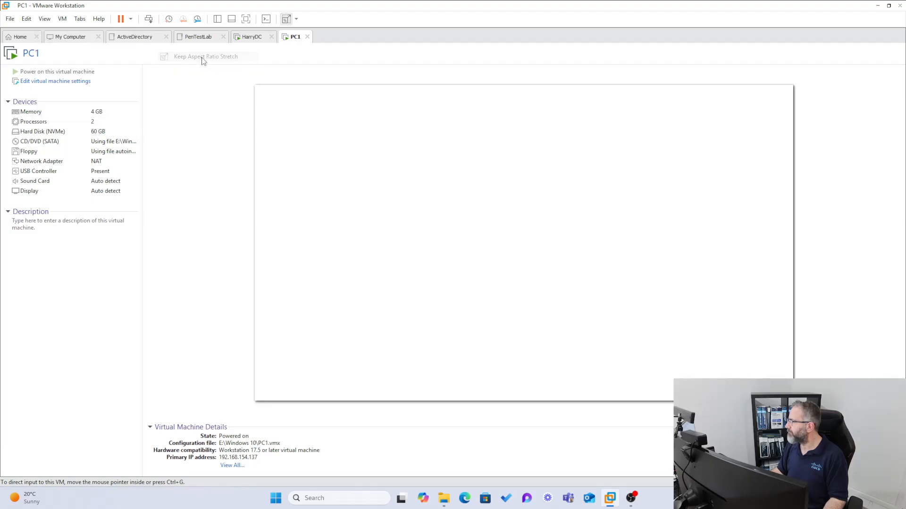
pyautogui.click(296, 19)
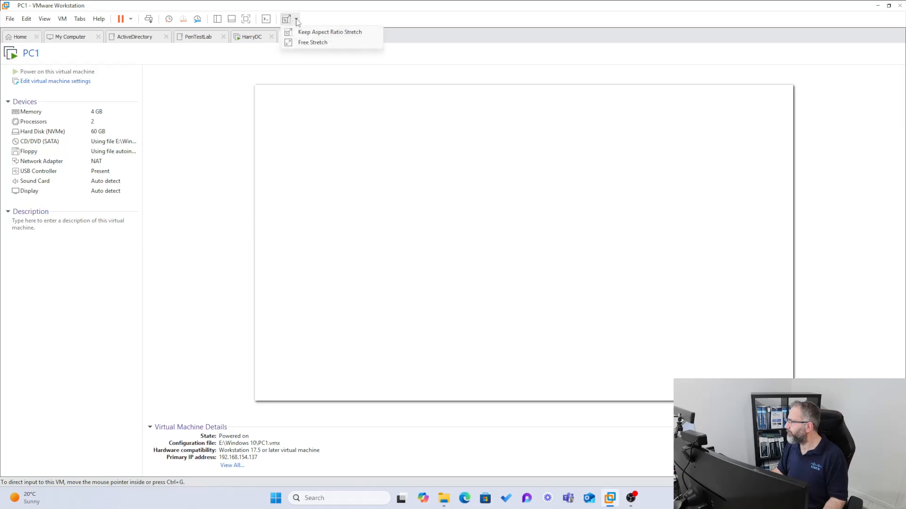
pyautogui.click(309, 43)
# - Restore PC1's full console view, wake HarryDC to its lock screen, and return to PC1
pyautogui.click(94, 39)
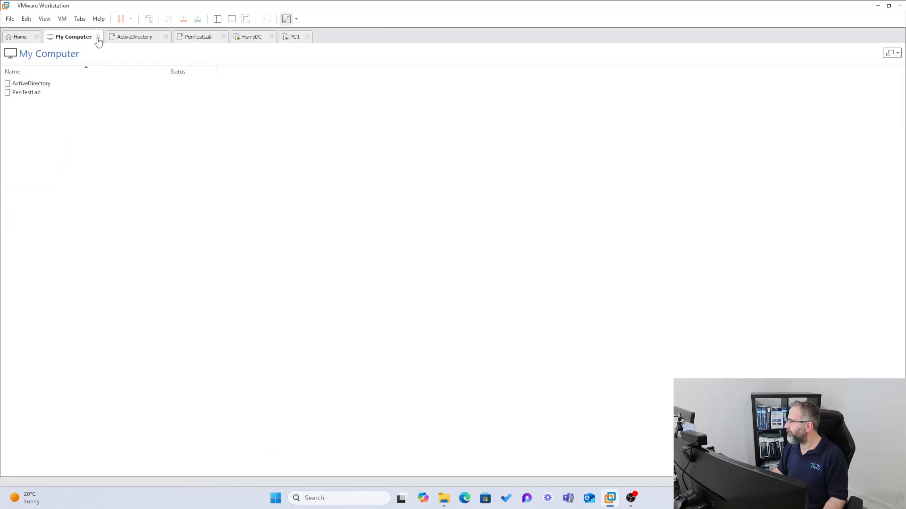
pyautogui.click(295, 37)
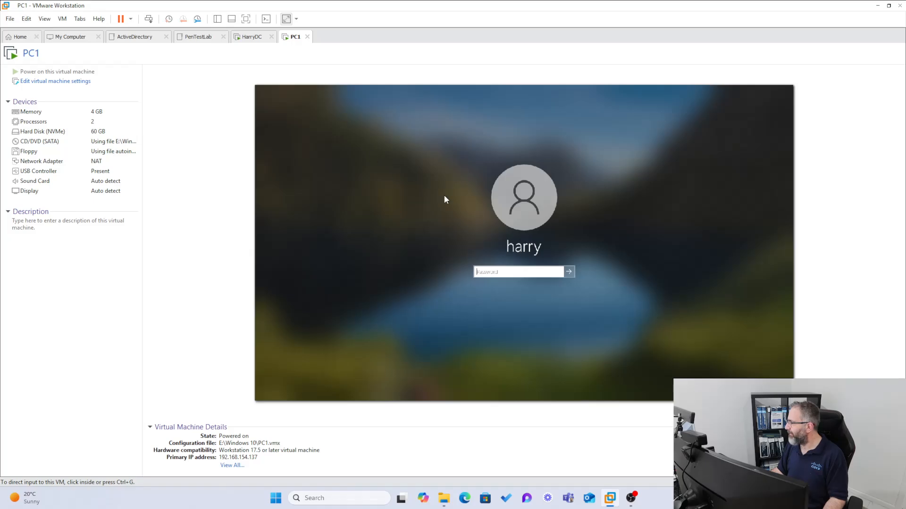
pyautogui.click(444, 199)
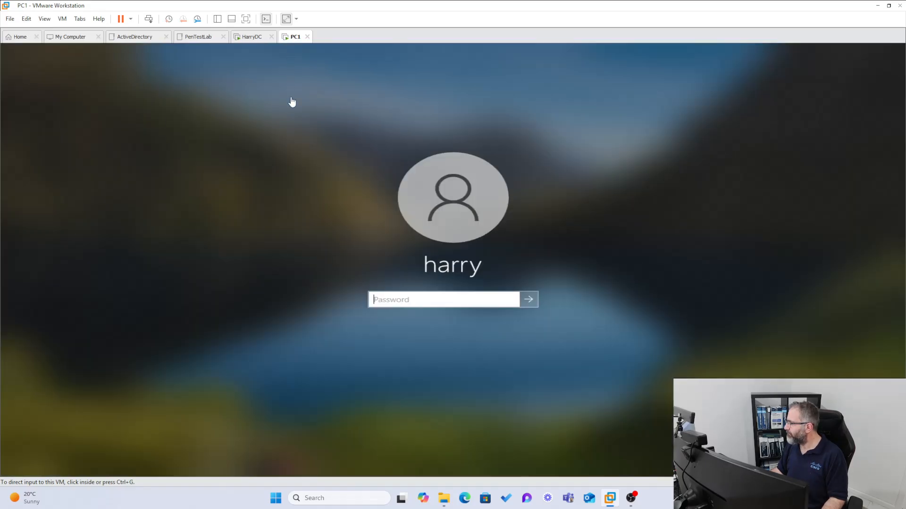
pyautogui.click(248, 39)
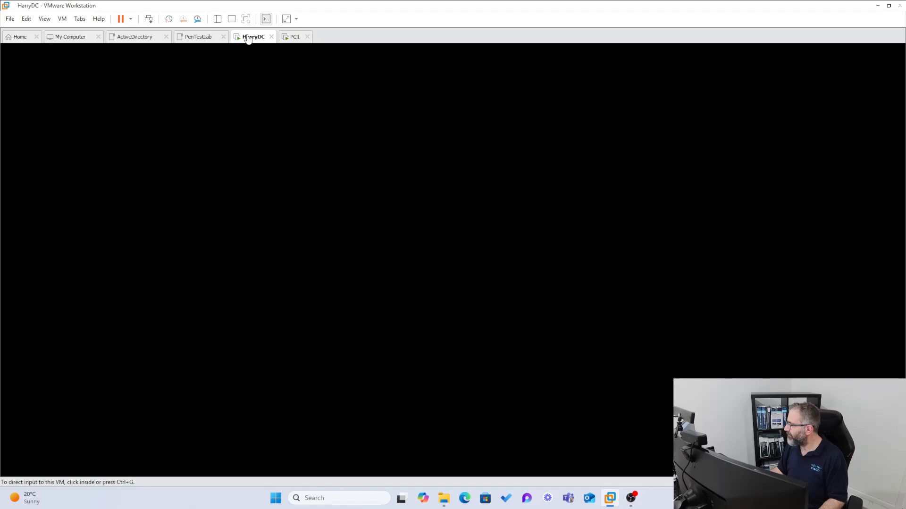
pyautogui.click(454, 259)
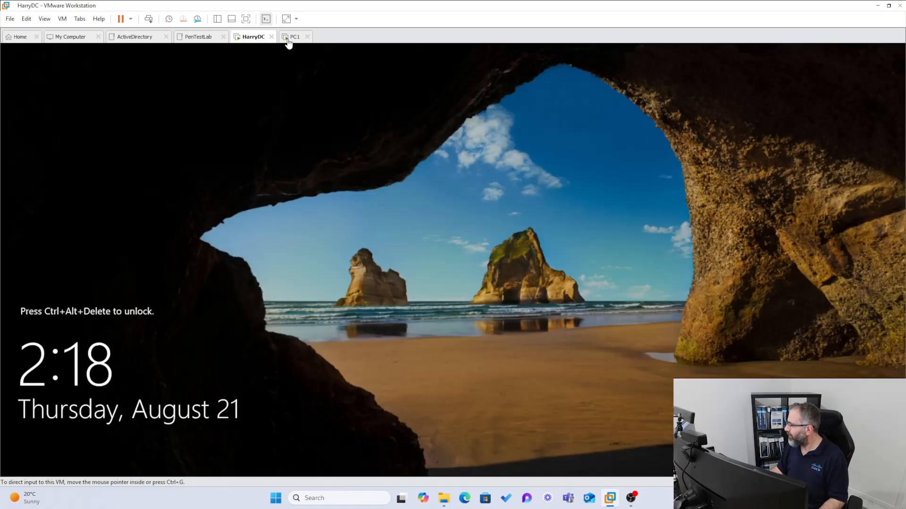
pyautogui.click(289, 42)
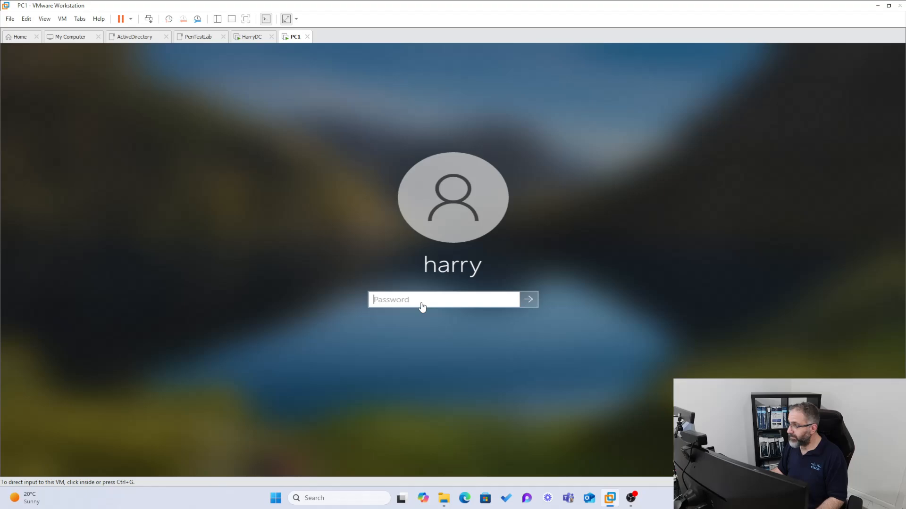
# - Sign in to PC1 by entering the account password in the Password box
pyautogui.click(422, 307)
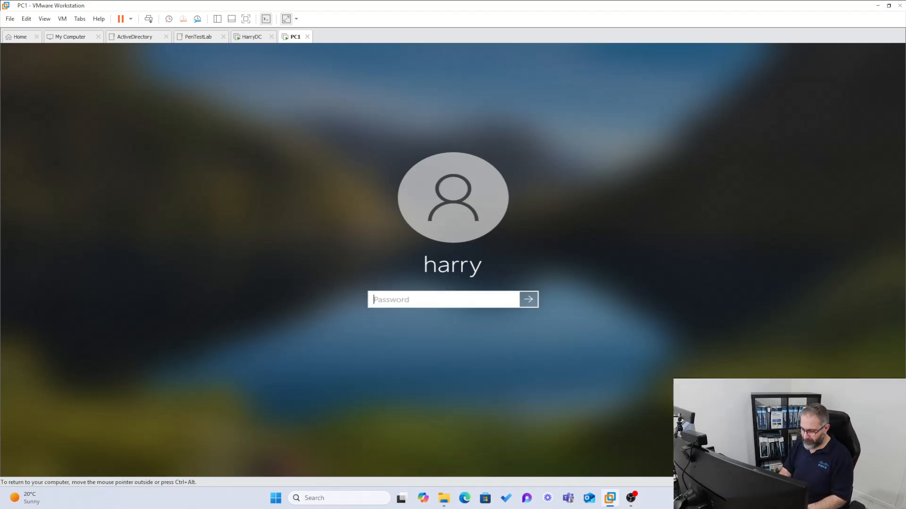
pyautogui.write('Password1!')
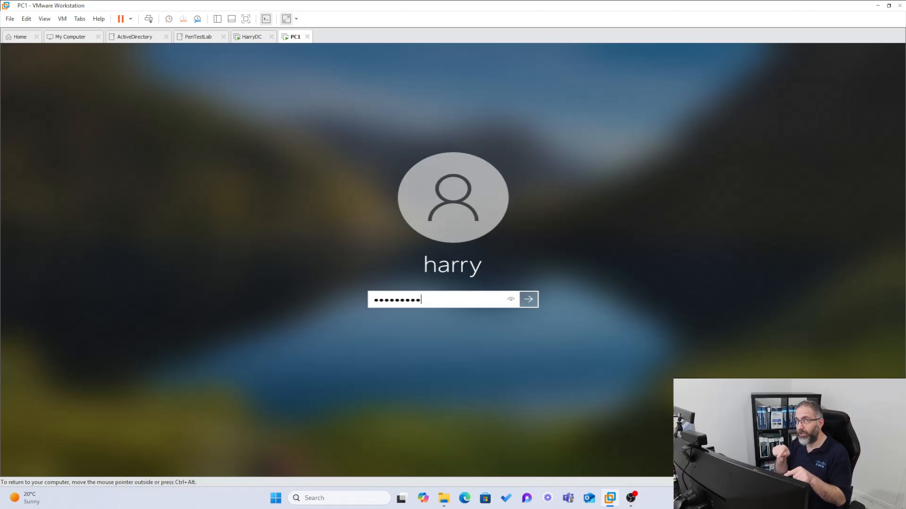
pyautogui.press('Return')
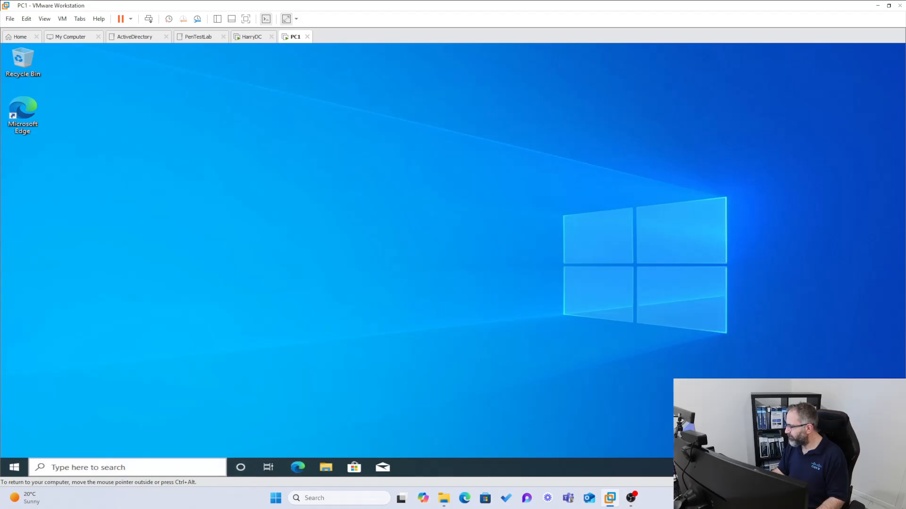
# - Open Command Prompt on PC1 and run ipconfig /all
pyautogui.click(141, 468)
pyautogui.write('cmd')
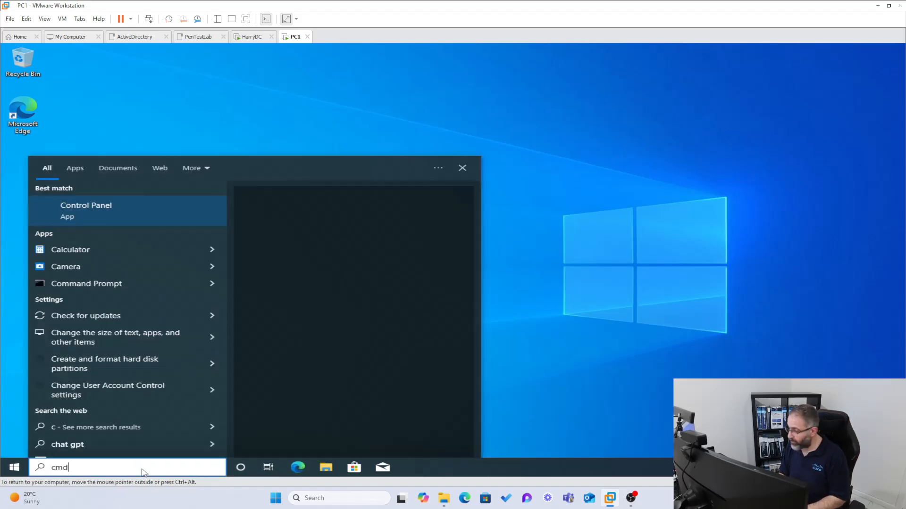
pyautogui.press('Return')
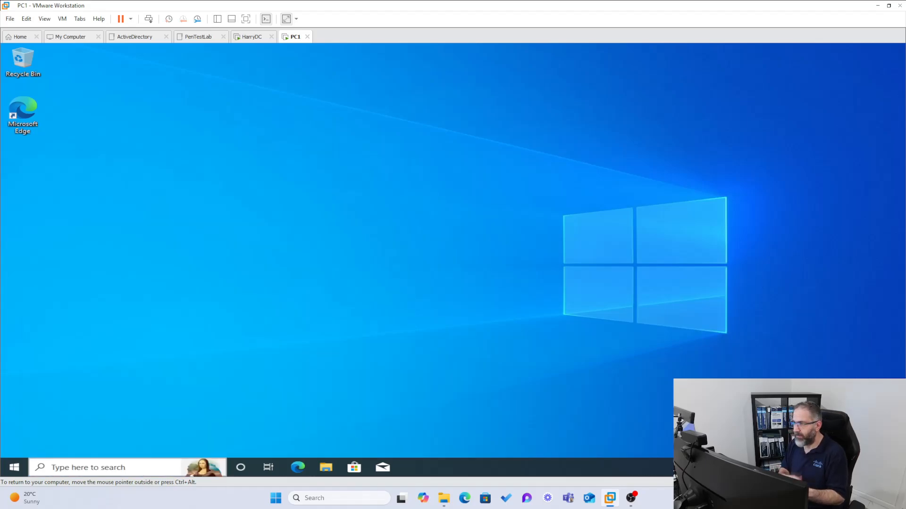
pyautogui.click(301, 178)
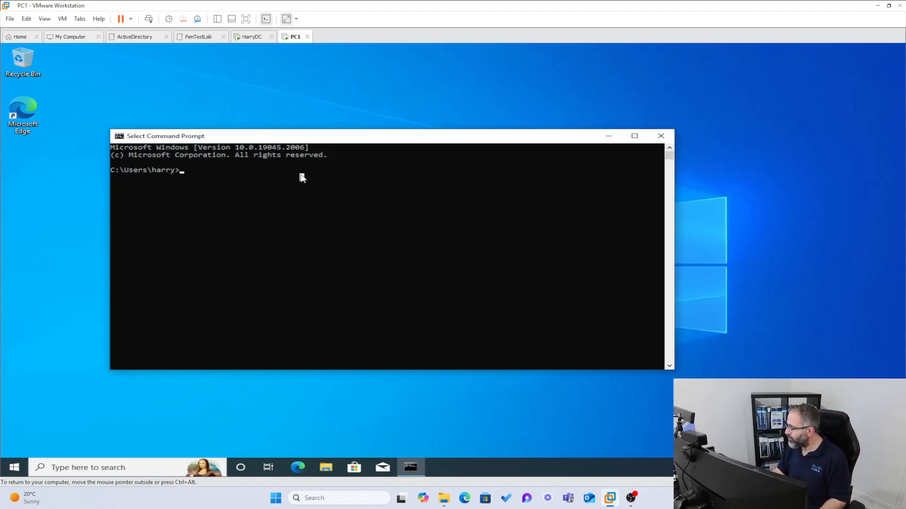
pyautogui.press('Escape')
pyautogui.write('ip ')
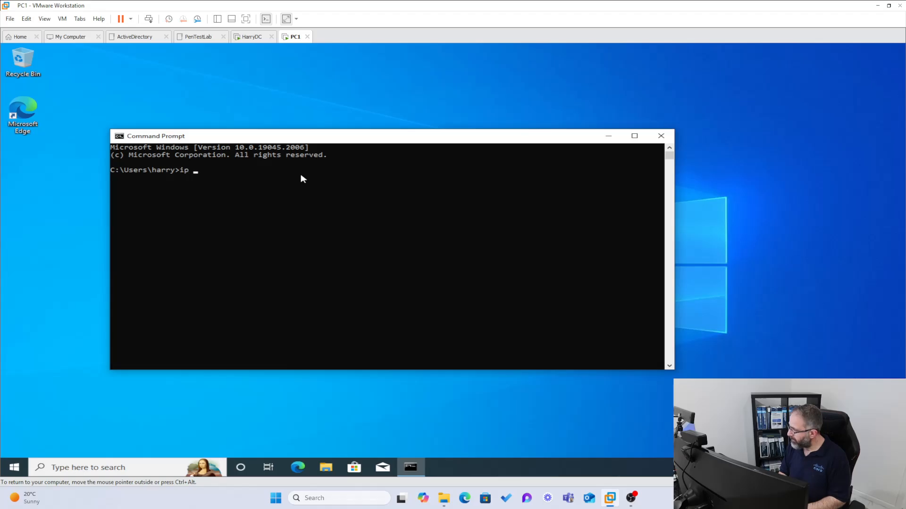
pyautogui.write('config /')
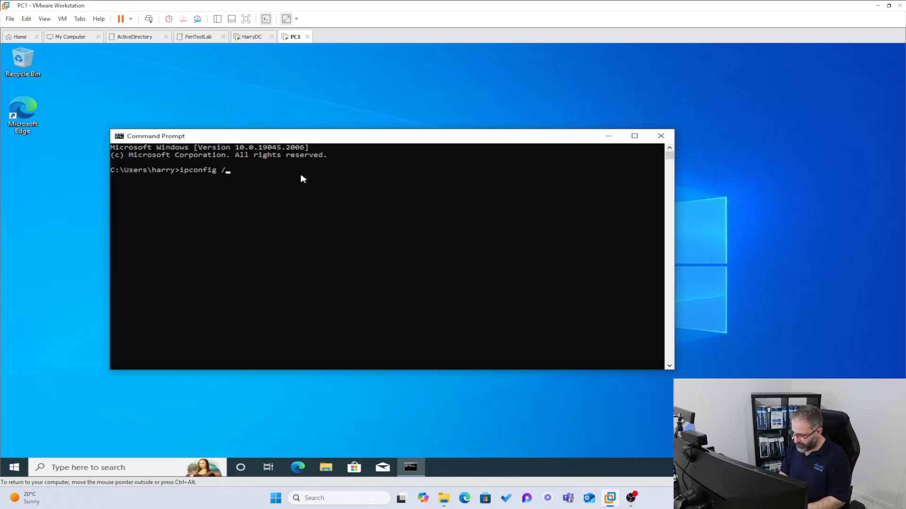
pyautogui.write('all')
pyautogui.press('Return')
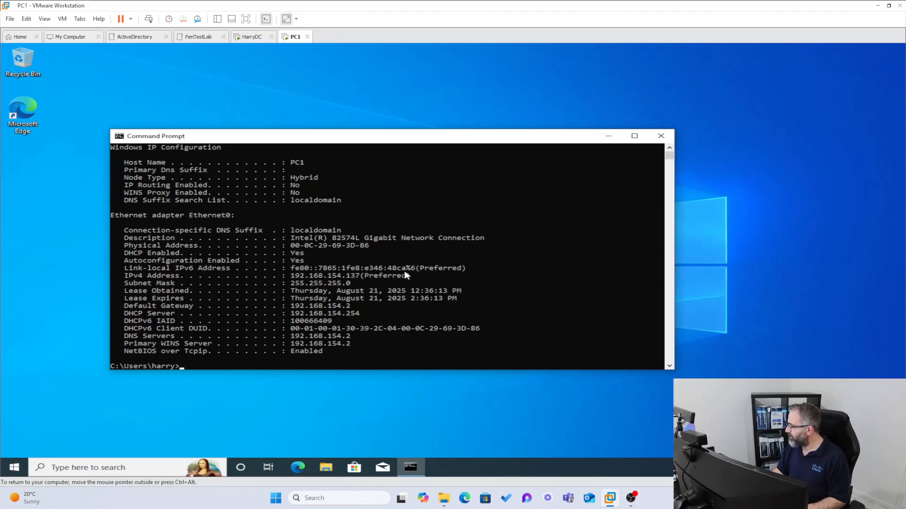
# - Highlight the 192.168.154. prefix of PC1's IPv4 address, then open the network tray menu
pyautogui.moveTo(346, 276); pyautogui.dragTo(293, 279)
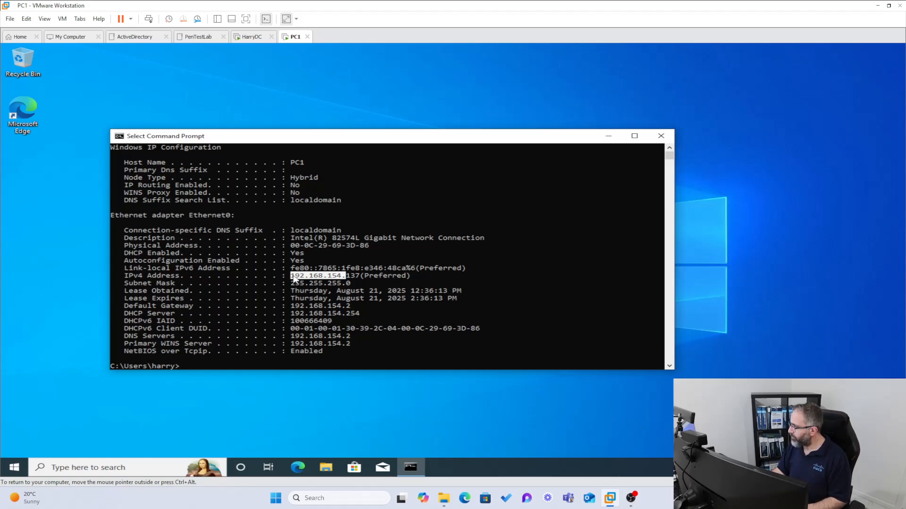
pyautogui.click(274, 306)
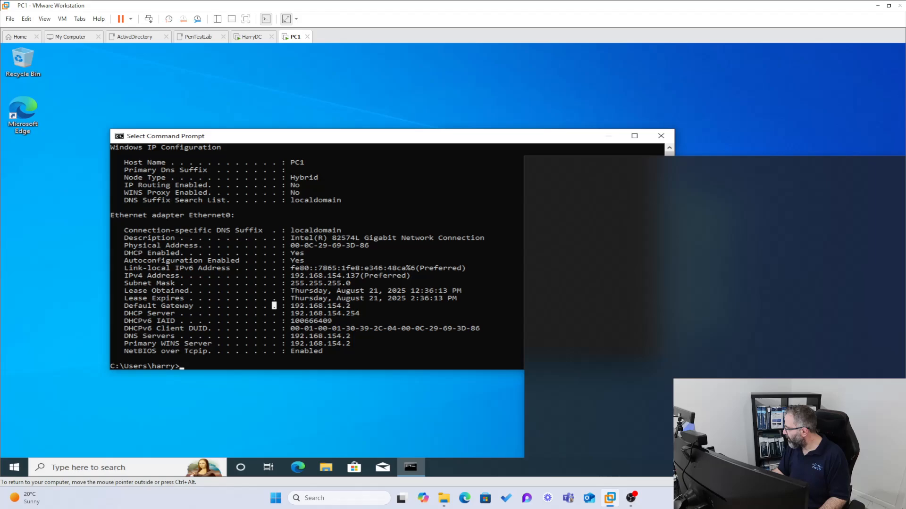
pyautogui.rightClick(817, 468)
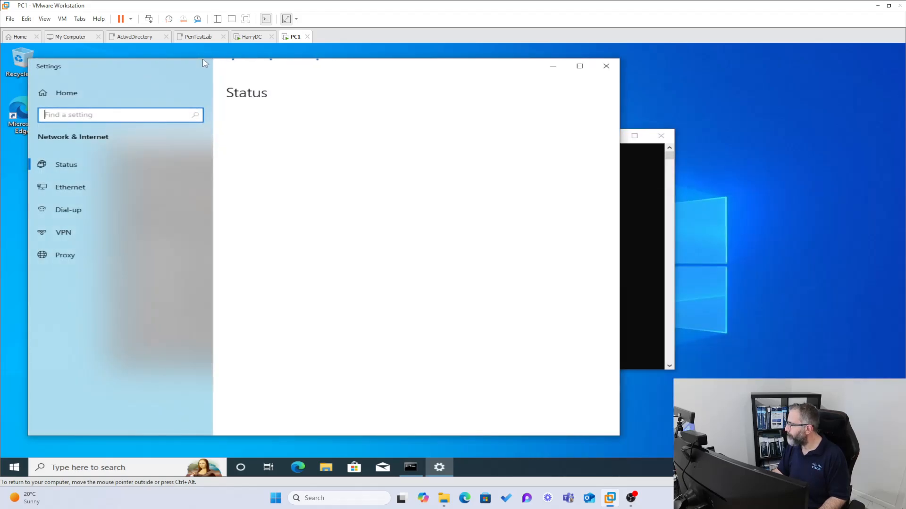
# - Switch to HarryDC, send Ctrl+Alt+Del and unlock it with the Administrator password
pyautogui.click(243, 38)
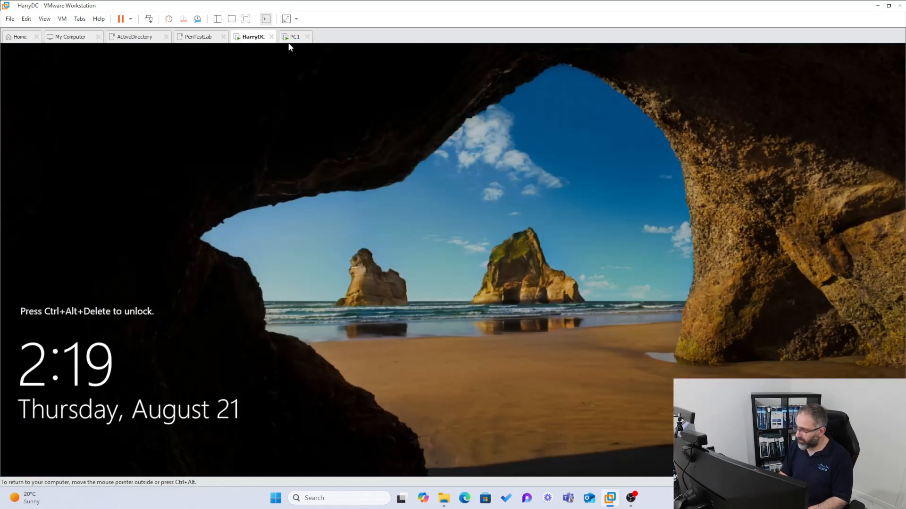
pyautogui.click(148, 20)
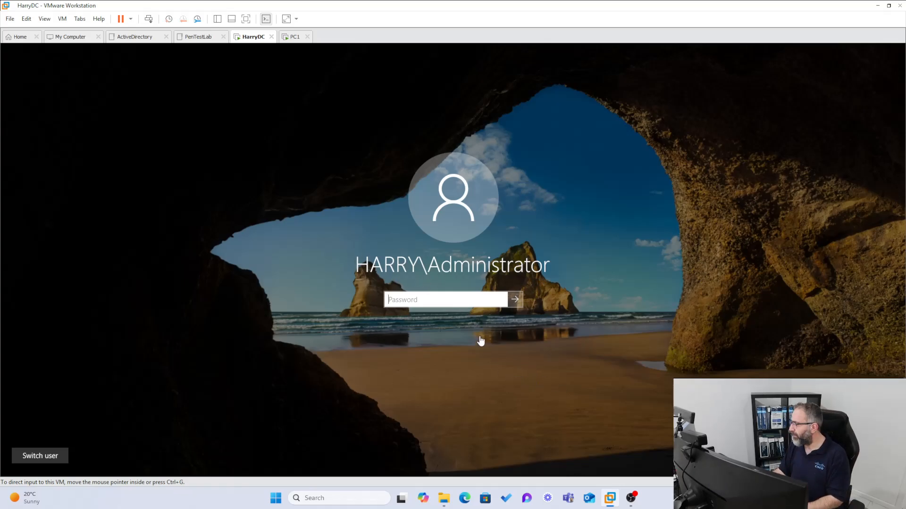
pyautogui.click(452, 305)
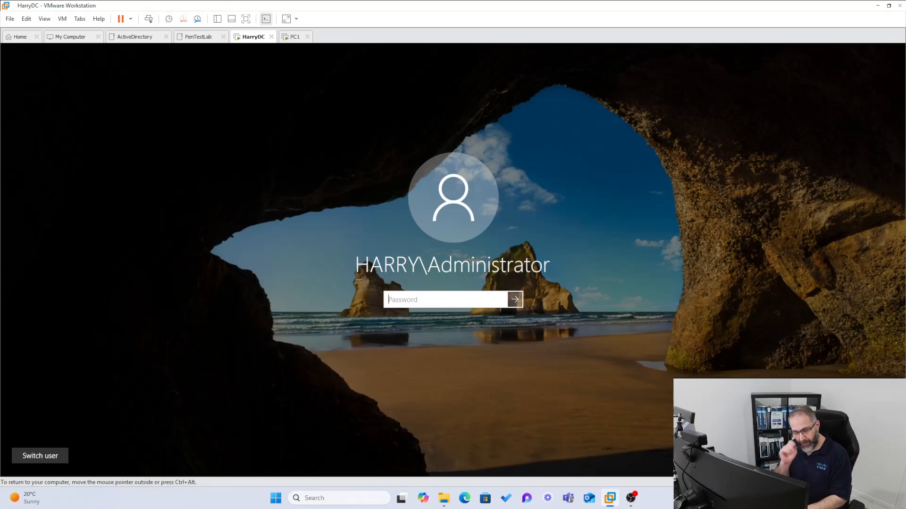
pyautogui.write('************')
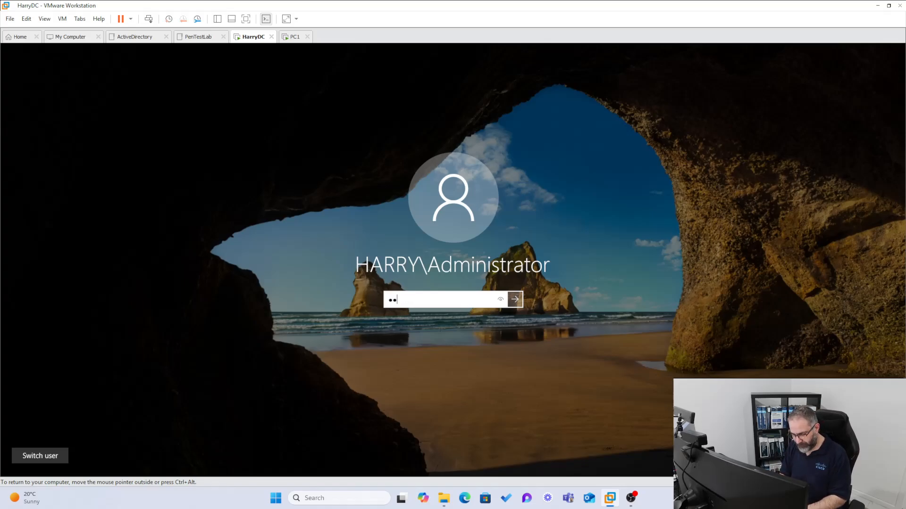
pyautogui.press('Return')
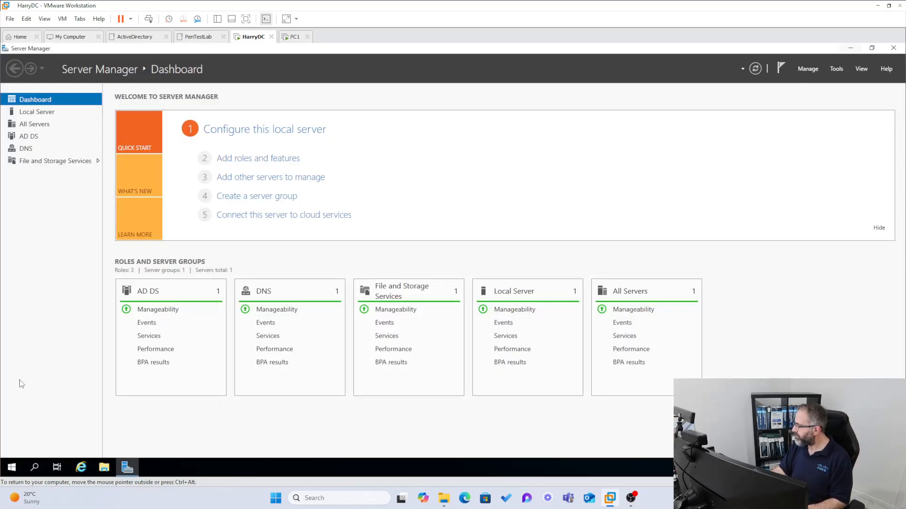
# - Open Command Prompt on HarryDC and run ipconfig /all
pyautogui.click(34, 467)
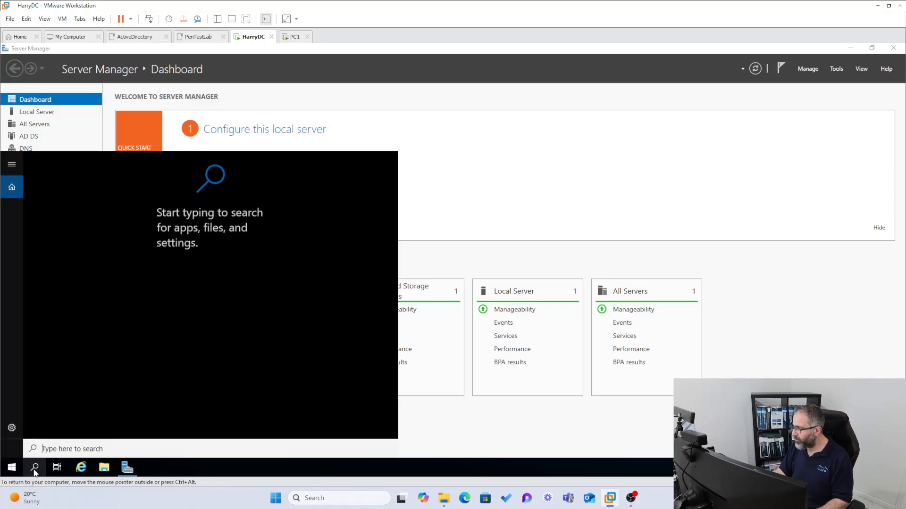
pyautogui.write('cmd')
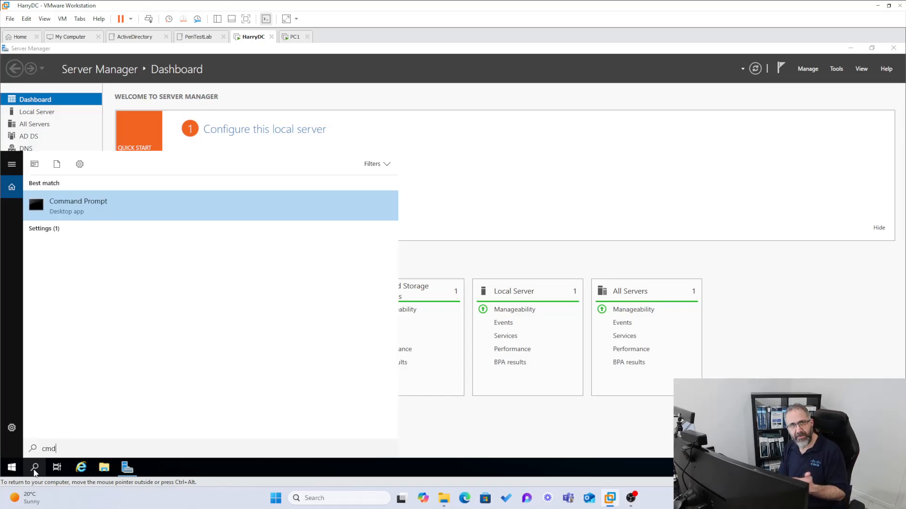
pyautogui.press('Return')
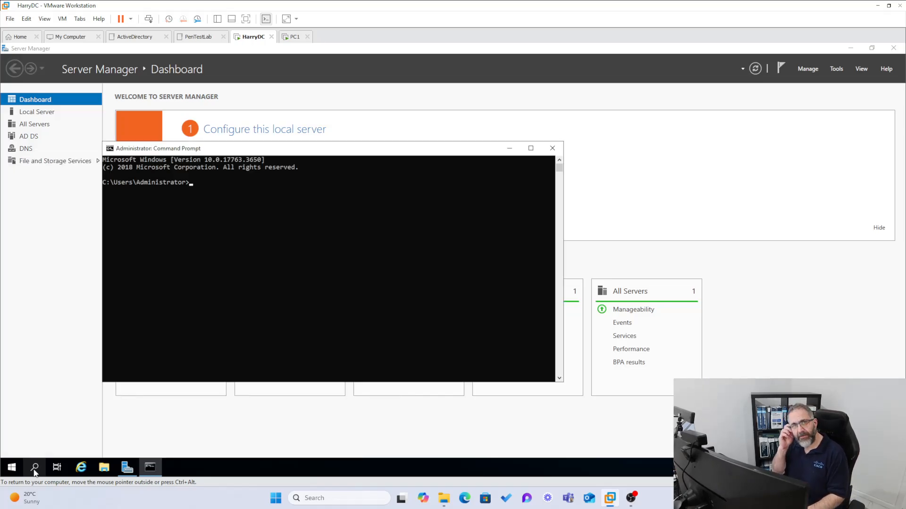
pyautogui.click(182, 157)
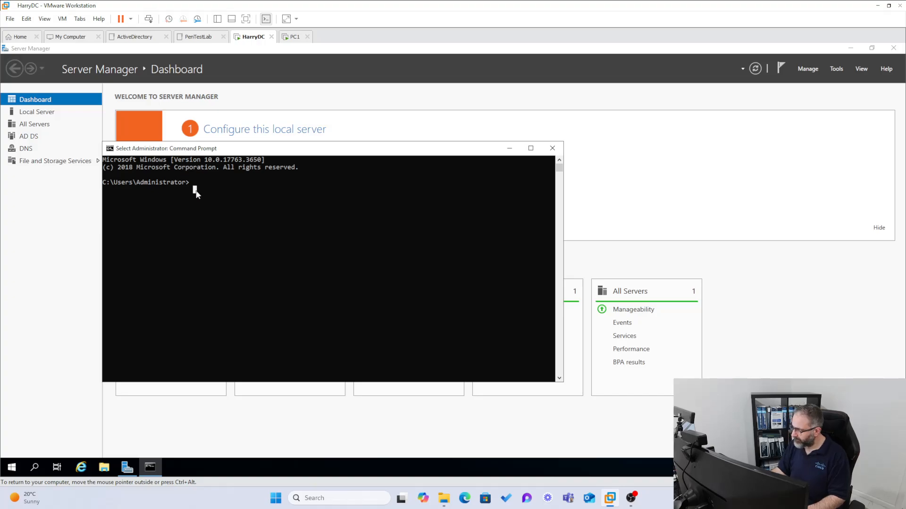
pyautogui.write('i')
pyautogui.write('pconfig /all')
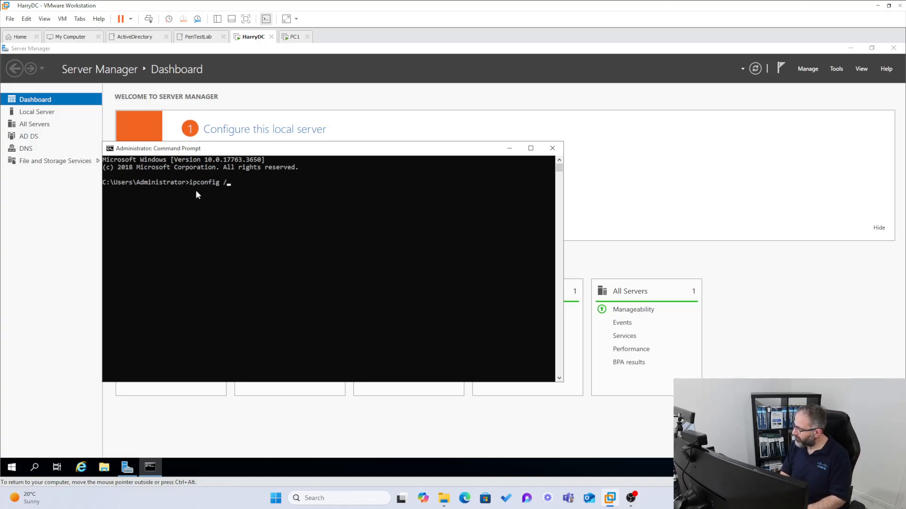
pyautogui.press('Return')
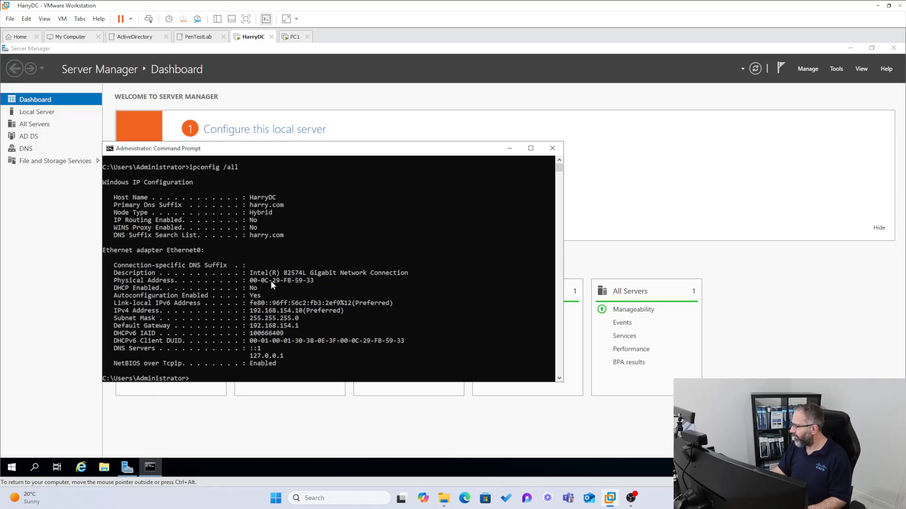
# - Select HarryDC's IPv4 address 192.168.154.10 in the output, then go back to PC1
pyautogui.moveTo(304, 317); pyautogui.dragTo(108, 291)
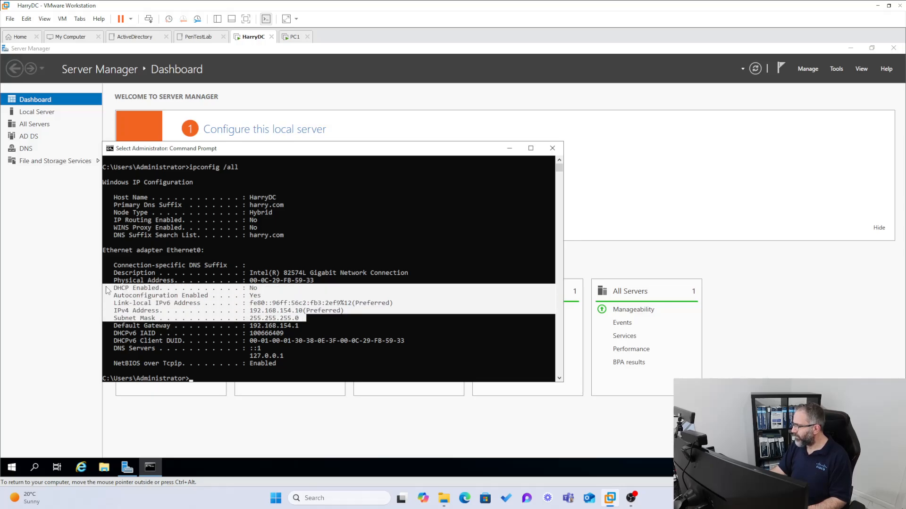
pyautogui.click(304, 341)
pyautogui.moveTo(301, 325)
pyautogui.mouseDown()
pyautogui.moveTo(250, 325)
pyautogui.moveTo(253, 312)
pyautogui.moveTo(308, 315)
pyautogui.mouseUp()
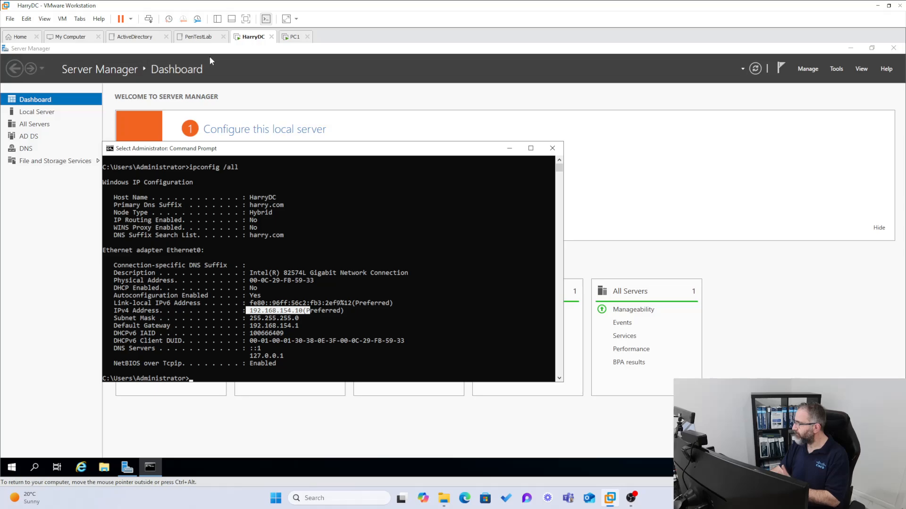
pyautogui.click(291, 37)
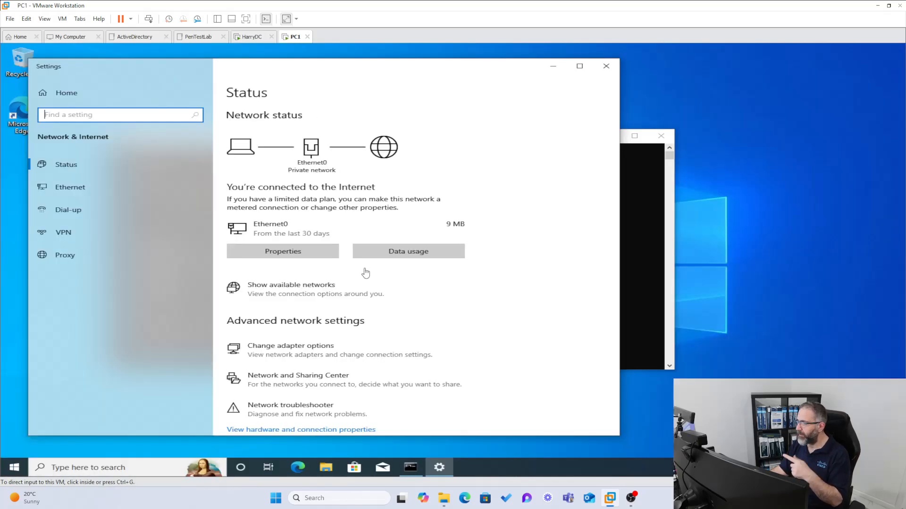
# - Reopen PC1's network status settings and open the adapter list from the Ethernet page
pyautogui.click(606, 66)
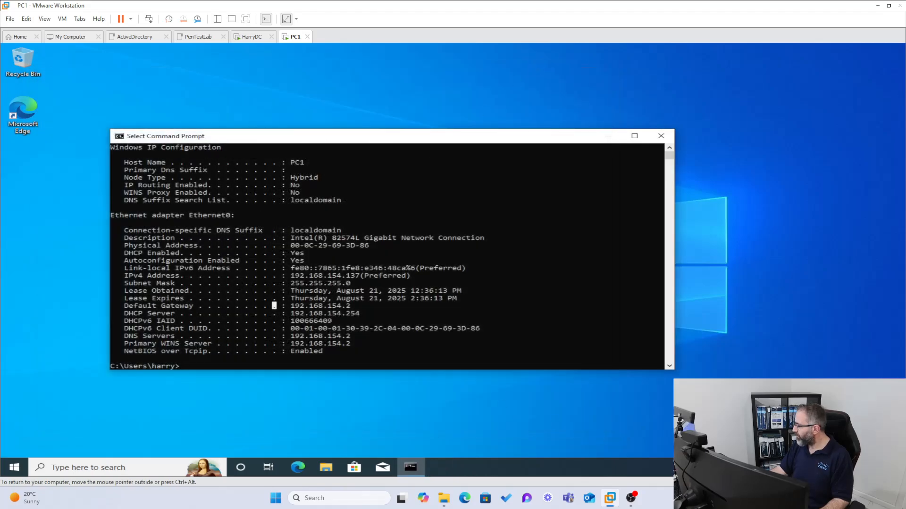
pyautogui.rightClick(812, 467)
pyautogui.click(797, 449)
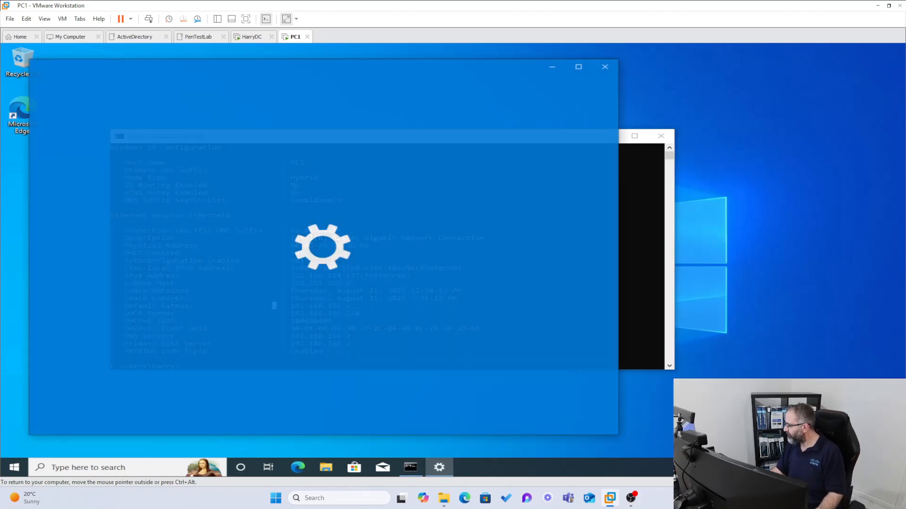
pyautogui.click(71, 186)
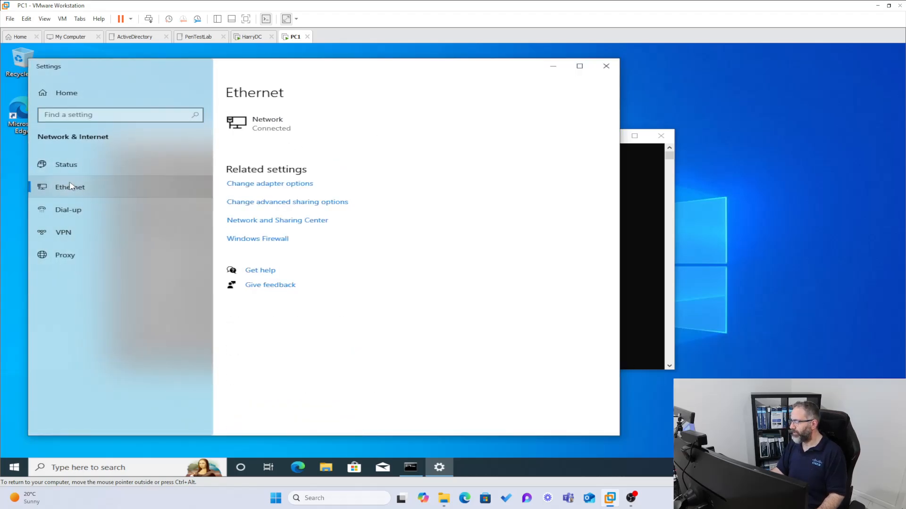
pyautogui.click(245, 184)
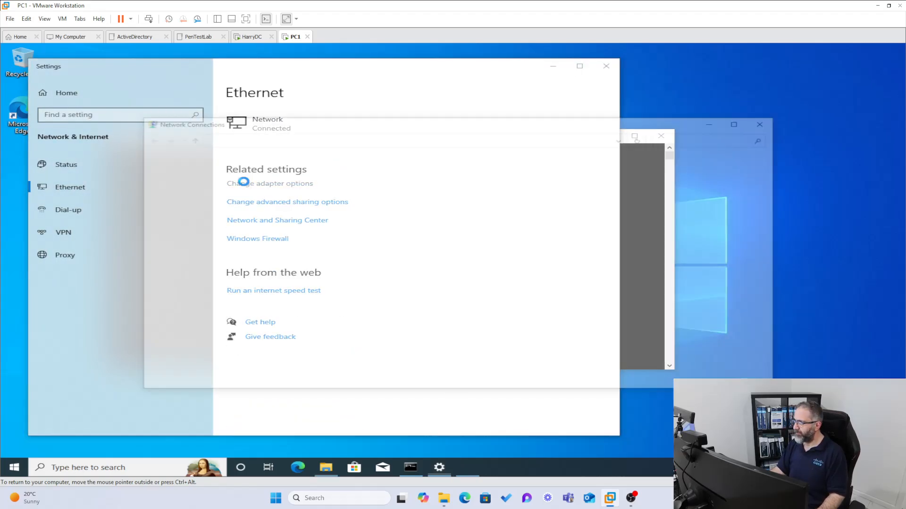
# - Open Ethernet0's IPv4 properties and choose Use the following IP address
pyautogui.rightClick(182, 176)
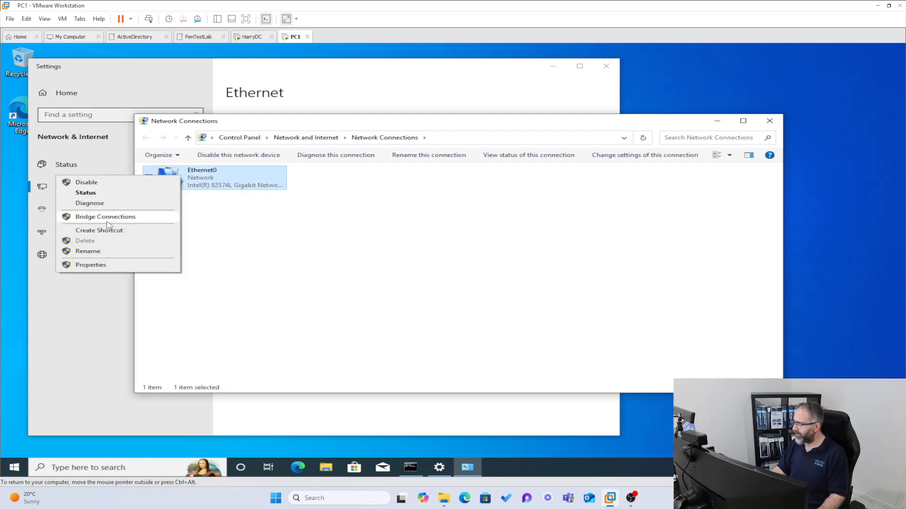
pyautogui.click(97, 267)
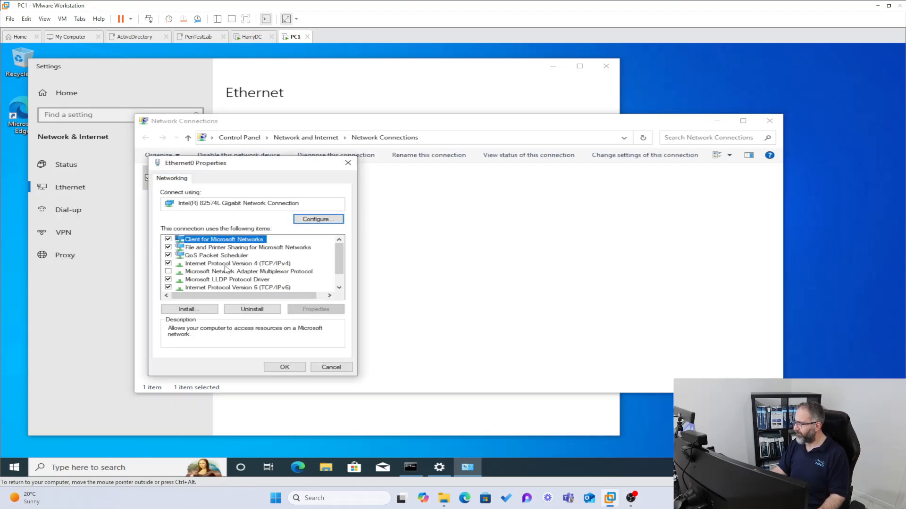
pyautogui.doubleClick(226, 264)
pyautogui.click(189, 267)
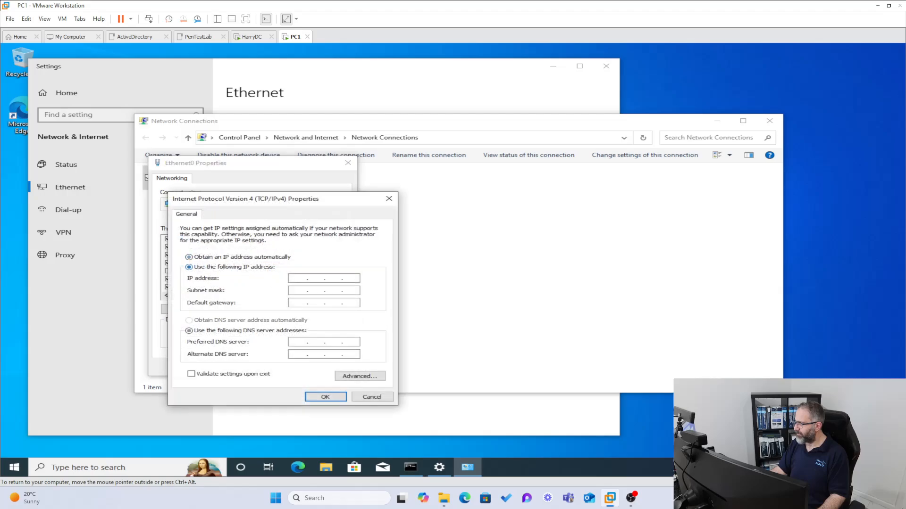
# - Enter PC1's IP address 192.168.154.20 and accept the auto-filled 255.255.255.0 mask
pyautogui.click(299, 279)
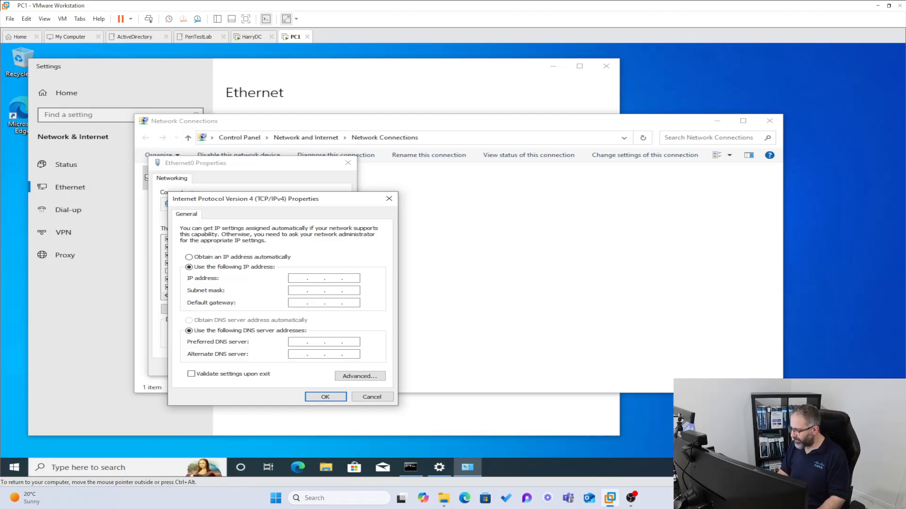
pyautogui.write('1 ')
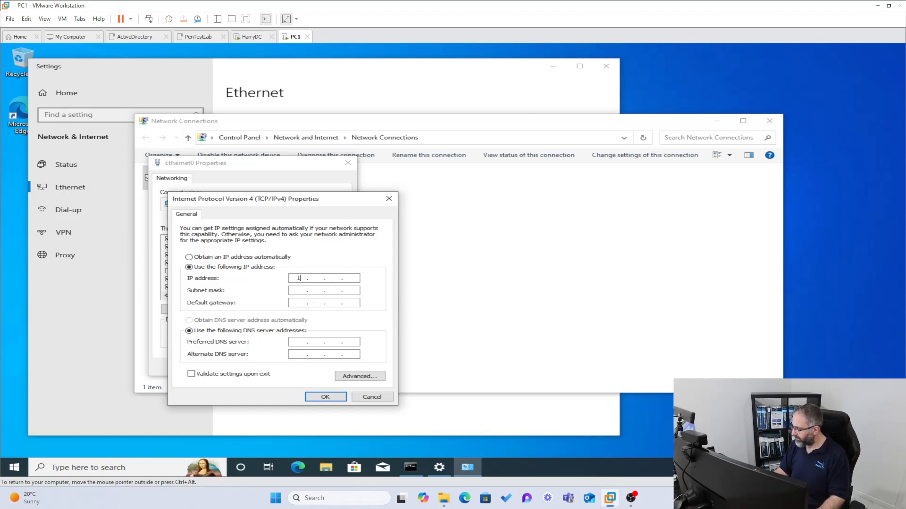
pyautogui.write('92 . 168 .')
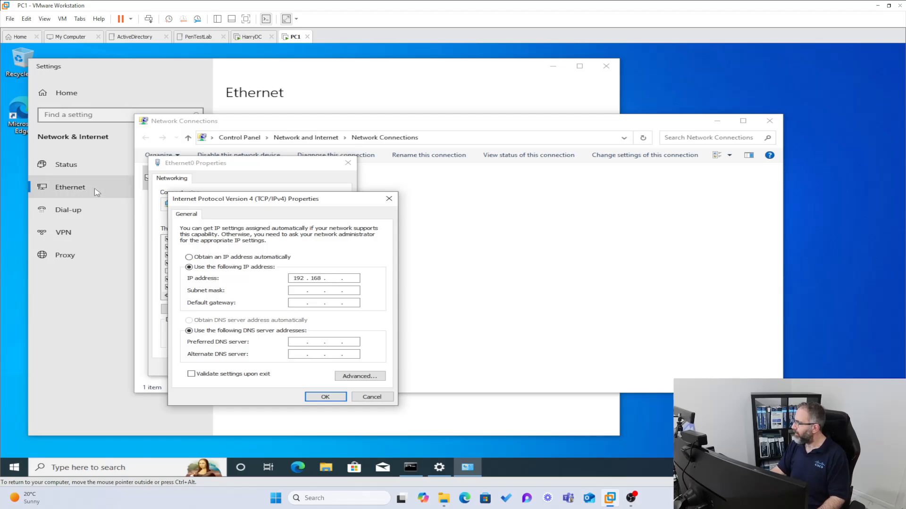
pyautogui.click(249, 38)
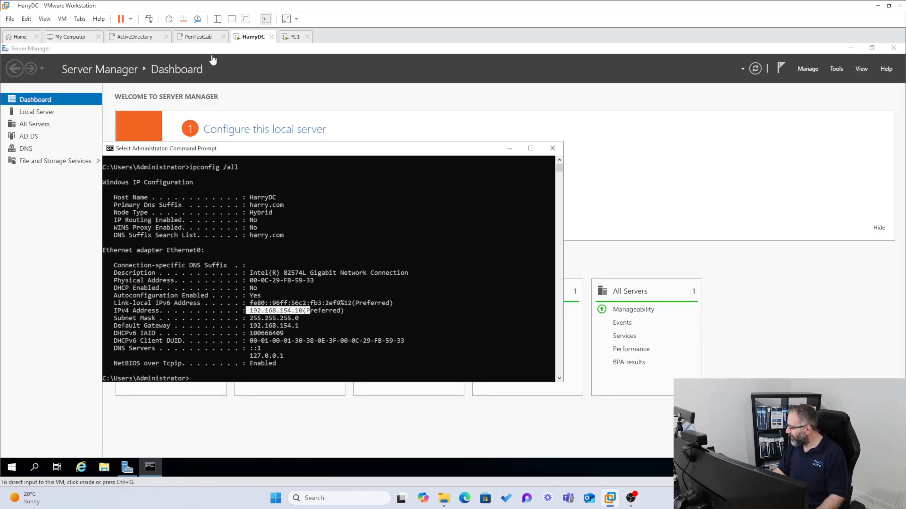
pyautogui.click(294, 37)
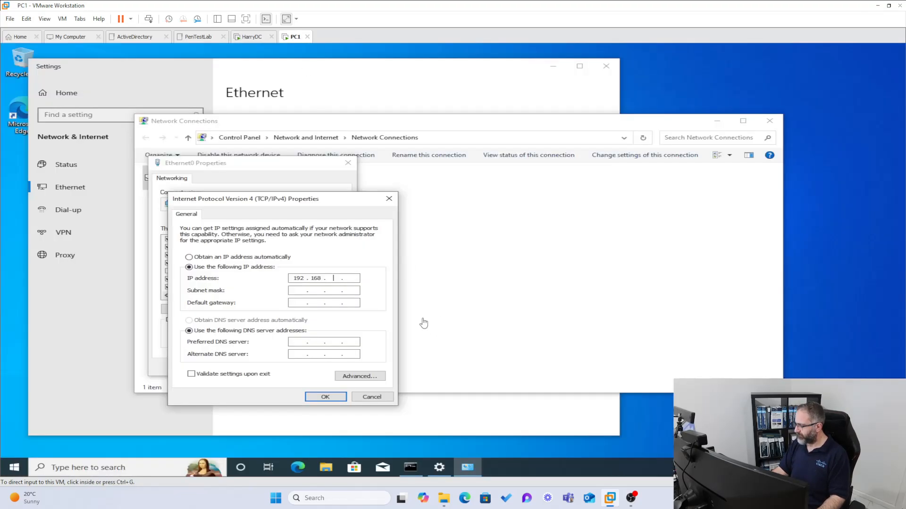
pyautogui.click(333, 279)
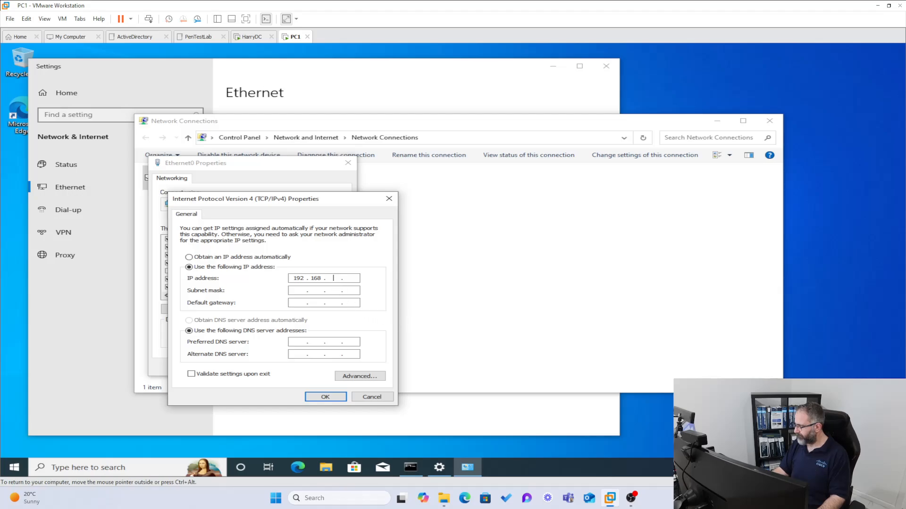
pyautogui.write('154 . ')
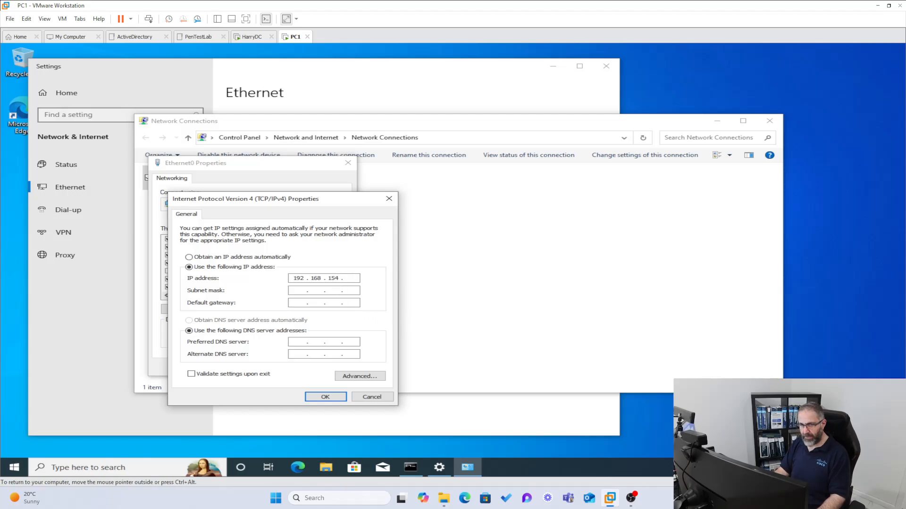
pyautogui.write('20')
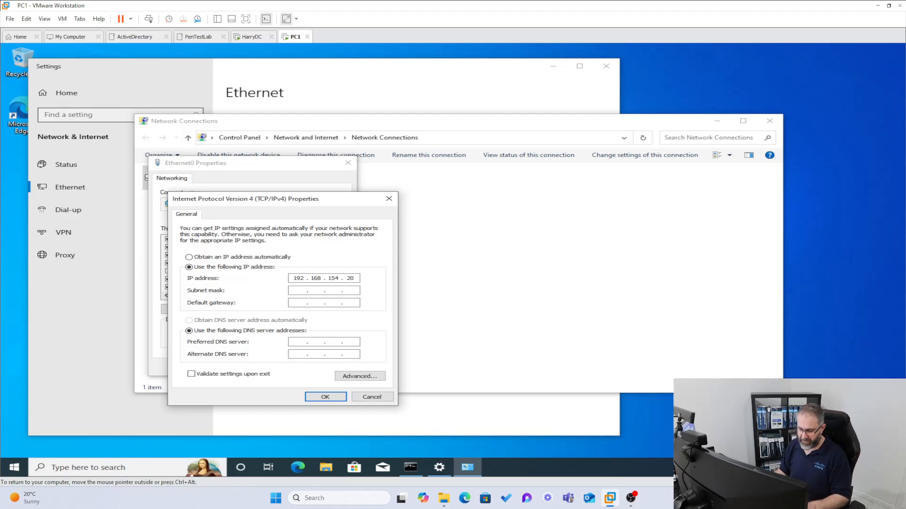
pyautogui.press('Tab')
pyautogui.press('Tab')
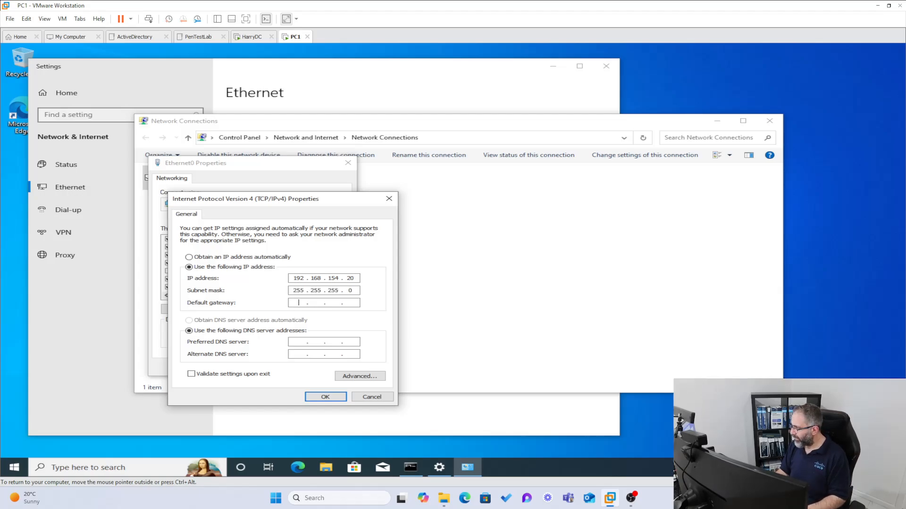
# - Enter gateway 192.168.154.1 and preferred DNS 192.168.154.10, then save the IPv4 settings
pyautogui.write('192')
pyautogui.write('68 . ')
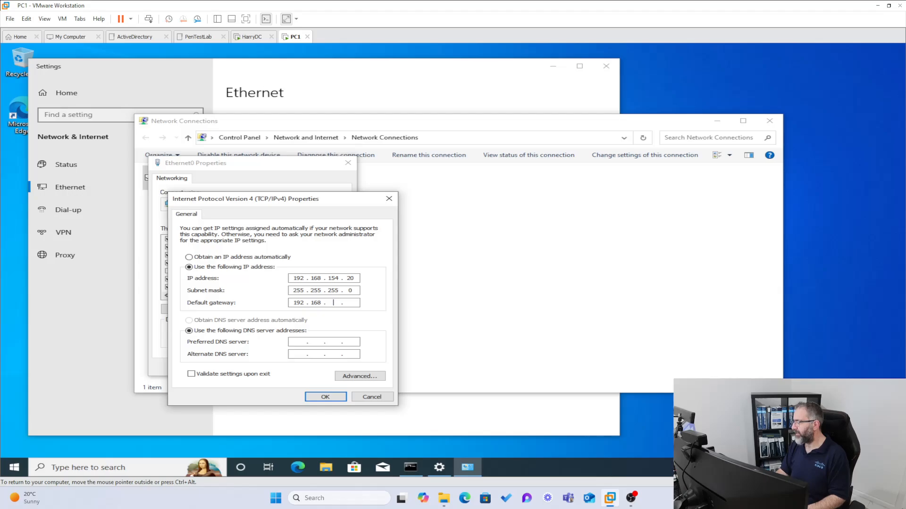
pyautogui.write('154')
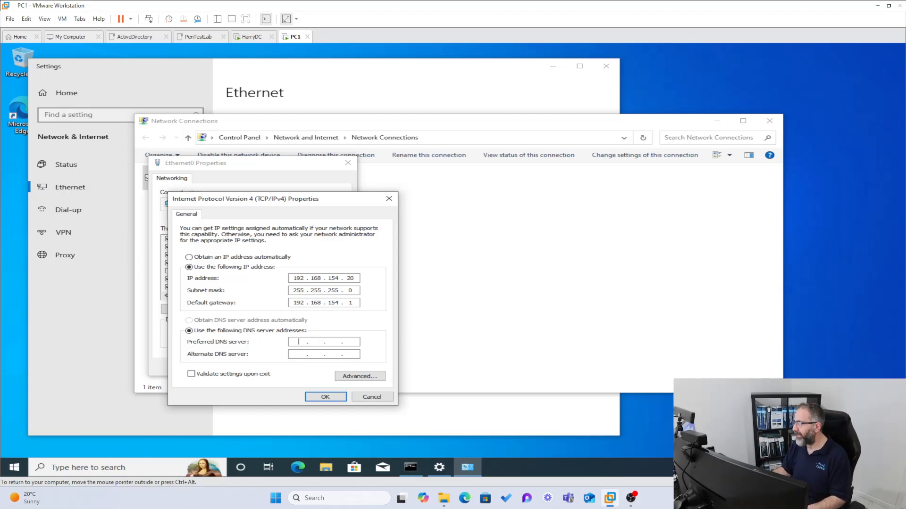
pyautogui.write('92 . ')
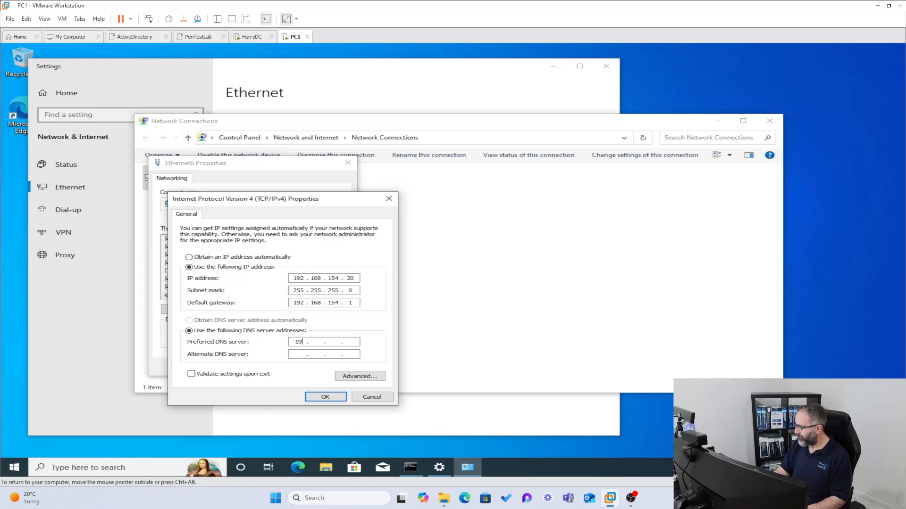
pyautogui.write('168 . 1 ')
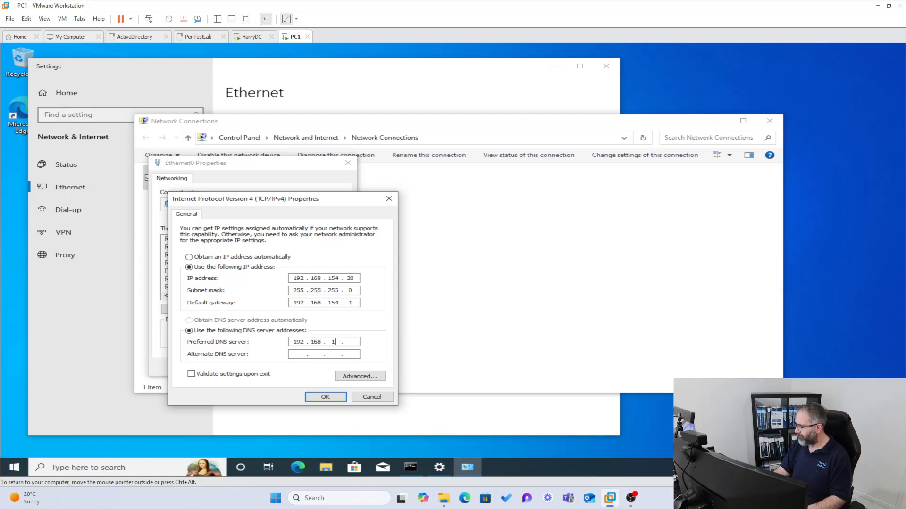
pyautogui.write('54 . 10')
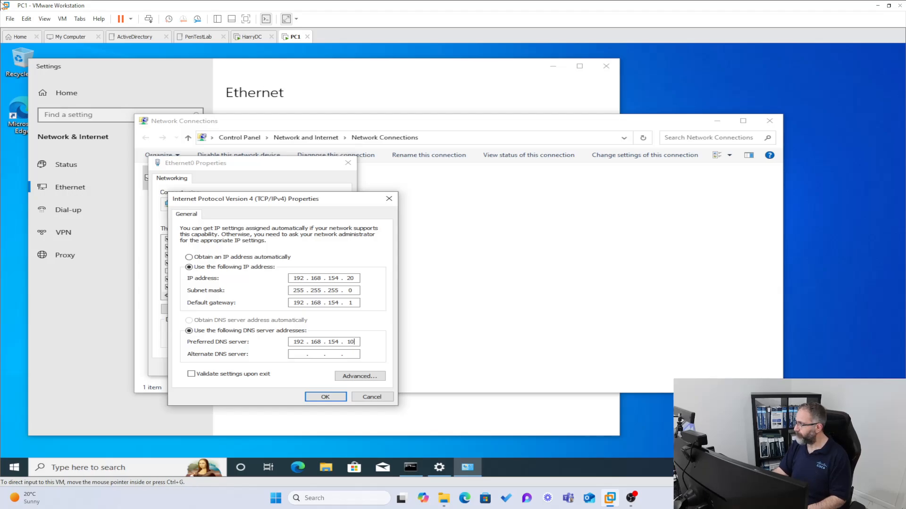
pyautogui.click(242, 40)
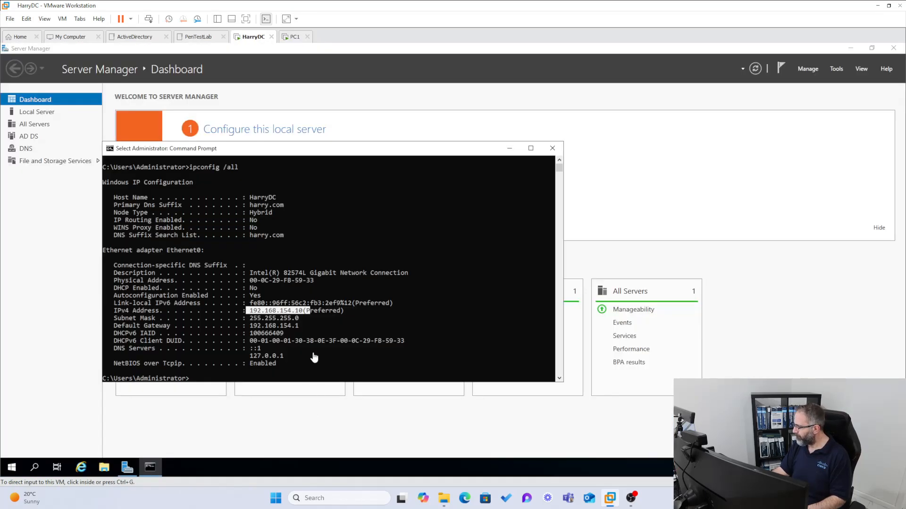
pyautogui.click(293, 41)
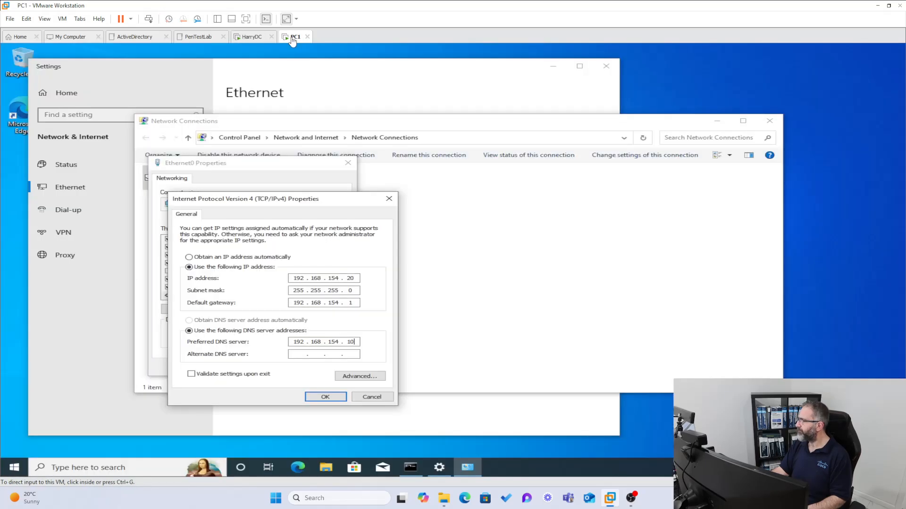
pyautogui.click(325, 398)
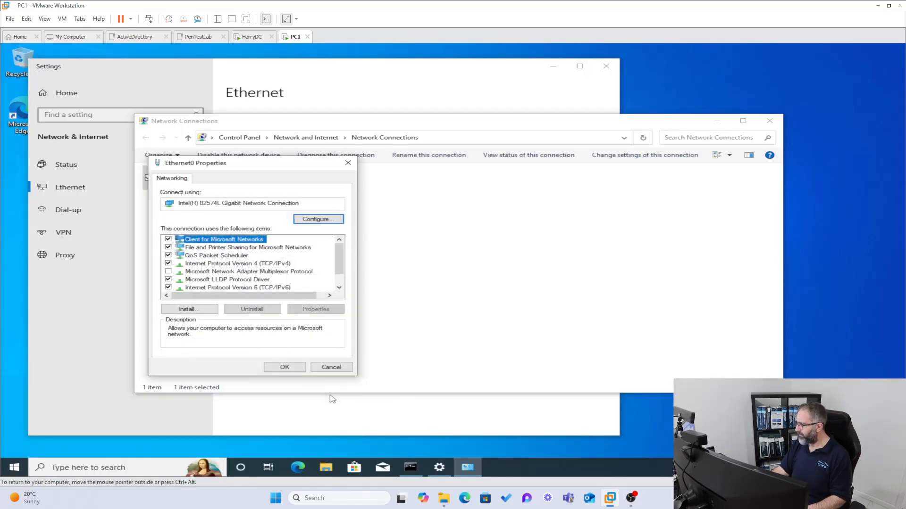
# - Close the adapter properties and Network Connections, and make PC1 discoverable on the network
pyautogui.click(294, 371)
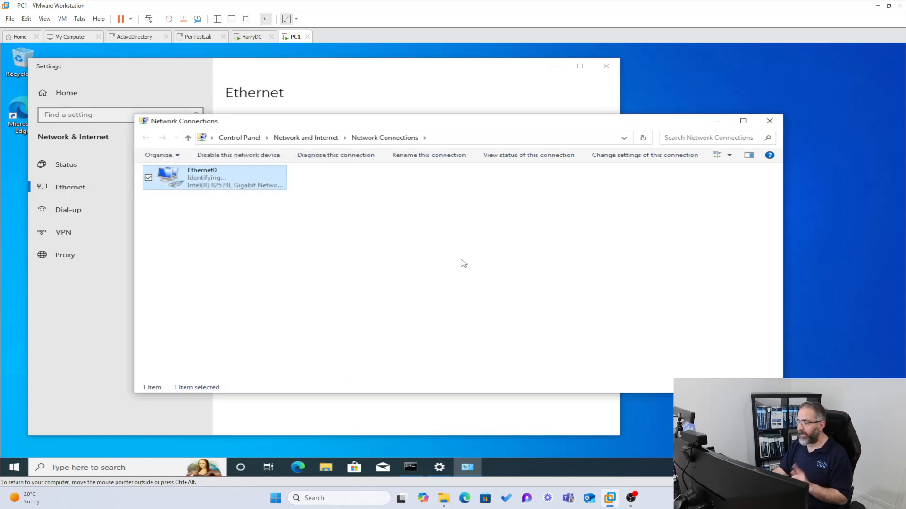
pyautogui.click(769, 121)
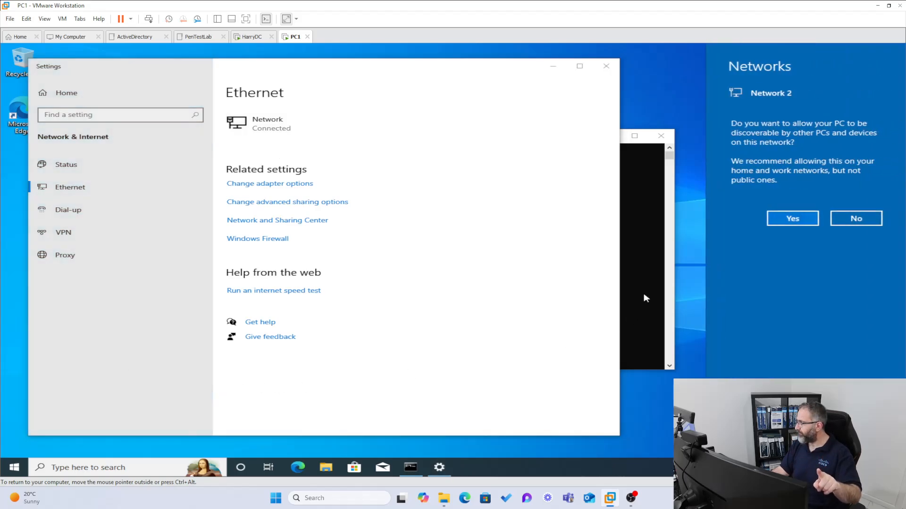
pyautogui.click(797, 218)
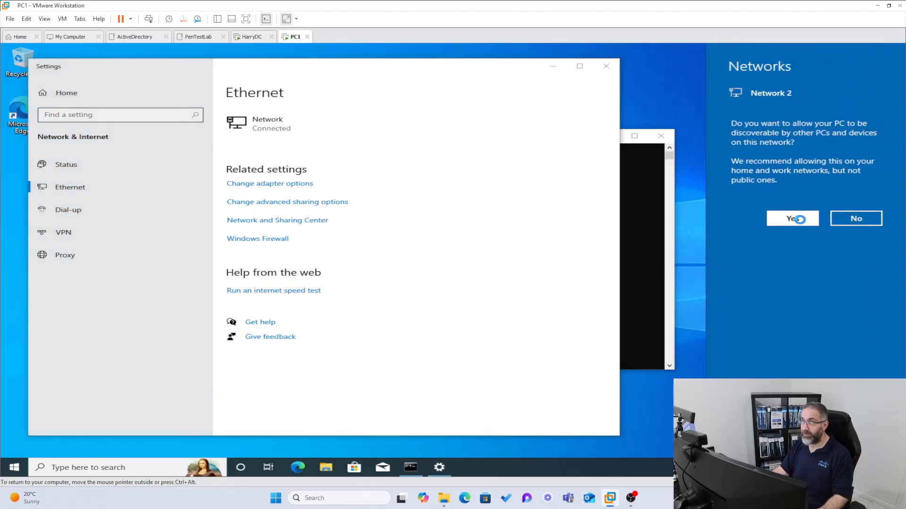
pyautogui.click(644, 222)
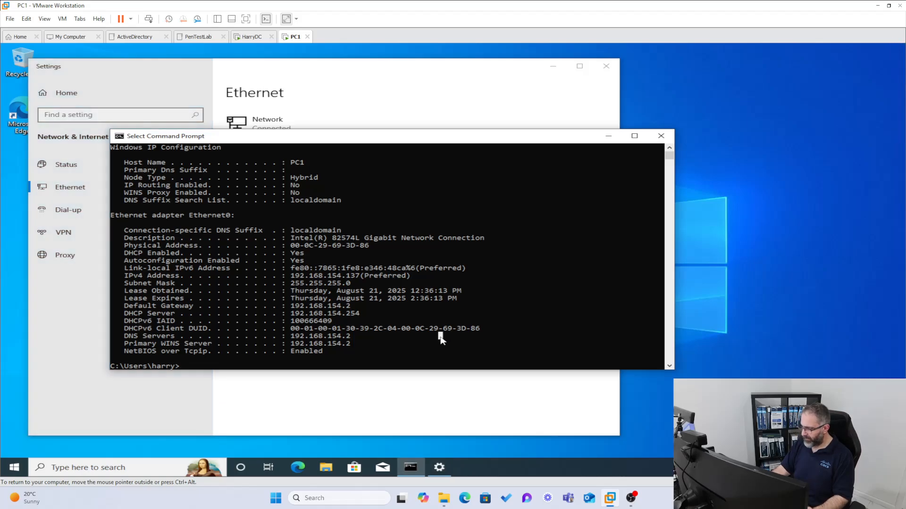
# - Ping 192.168.154.10 from Command Prompt with 0% loss, then close the prompt
pyautogui.write('pn')
pyautogui.press('BackSpace')
pyautogui.write('ing')
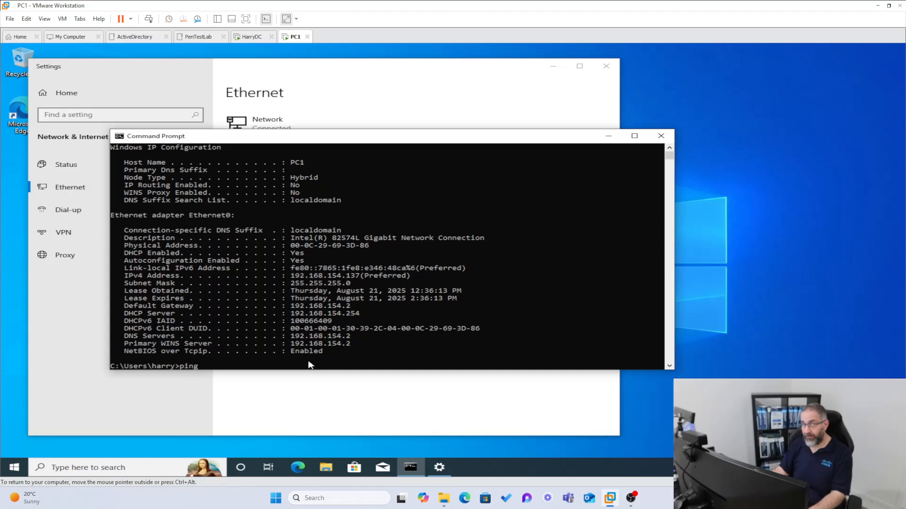
pyautogui.write('192.168')
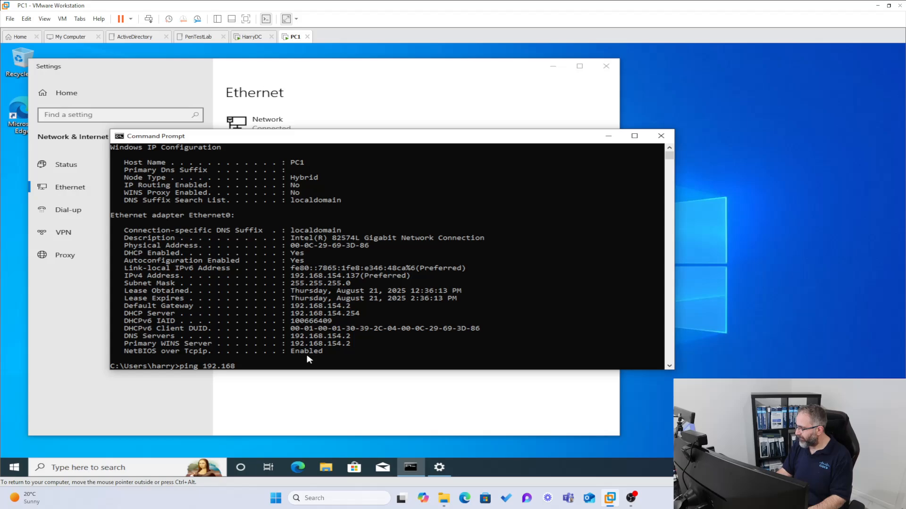
pyautogui.write('.')
pyautogui.write('154.10')
pyautogui.press('Return')
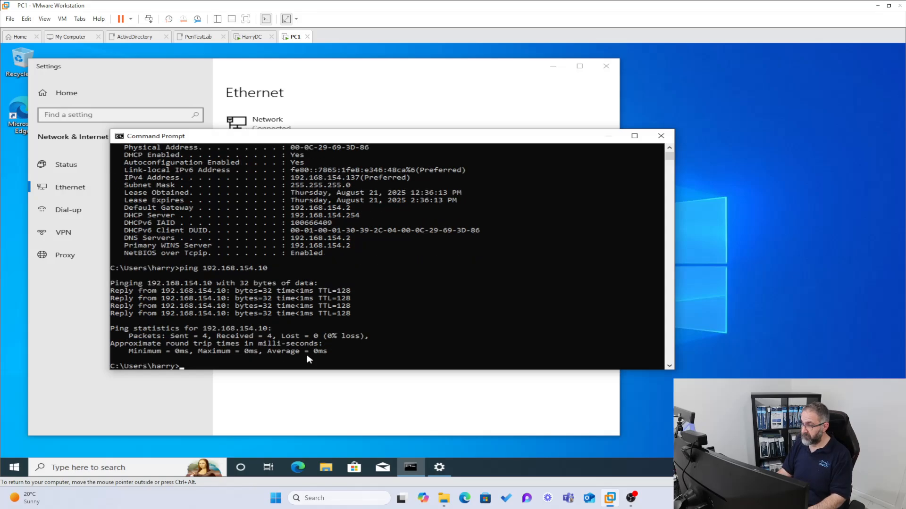
pyautogui.click(662, 134)
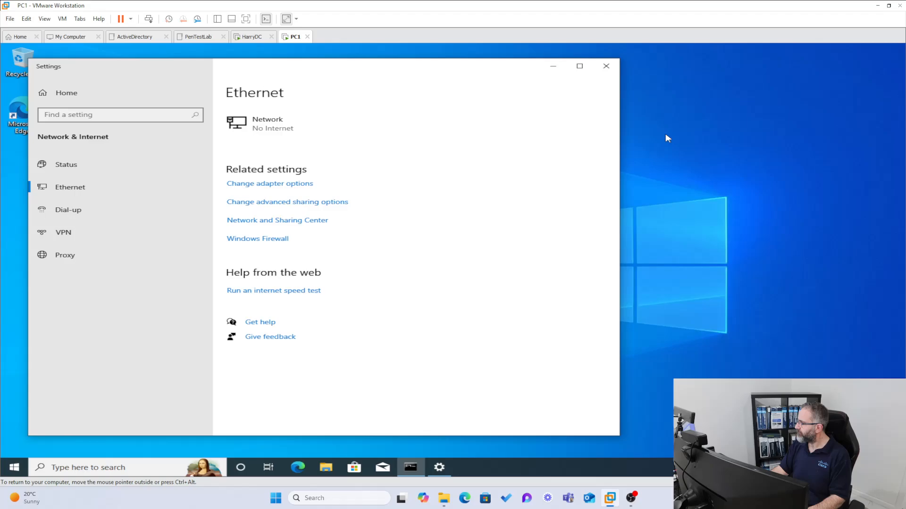
# - From Start > System, open Rename this PC (advanced) and view PC1's WORKGROUP domain options
pyautogui.click(606, 67)
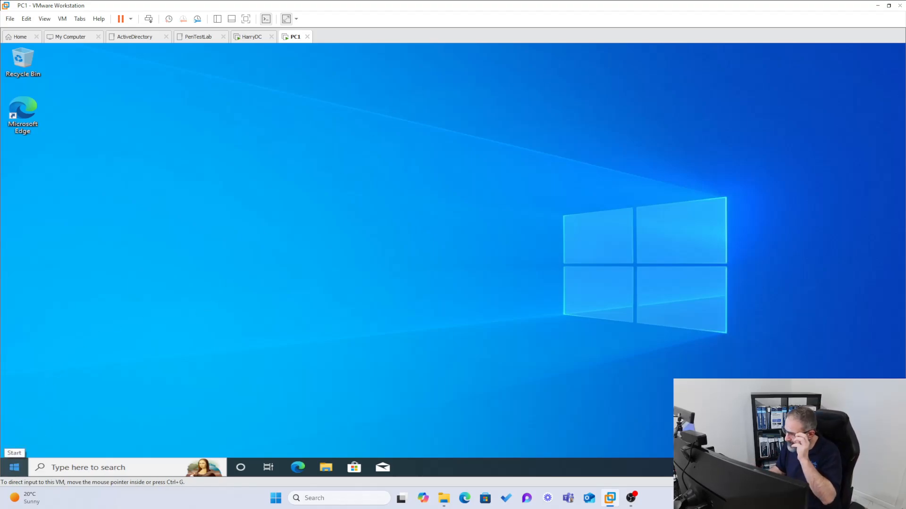
pyautogui.rightClick(14, 468)
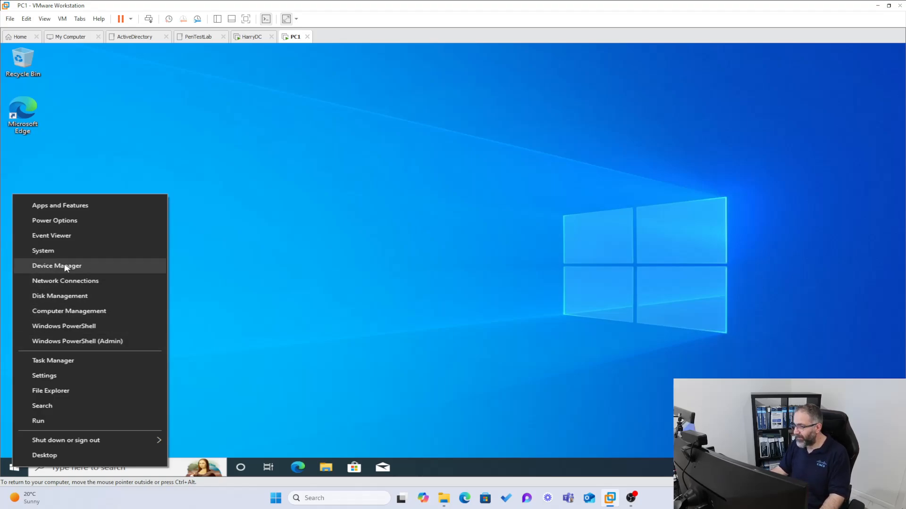
pyautogui.click(52, 253)
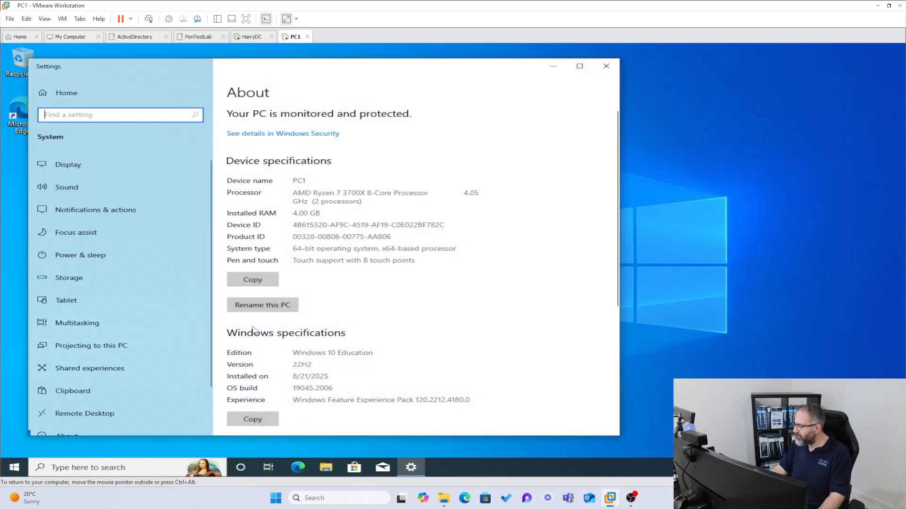
pyautogui.scroll(-5, 338, 317)
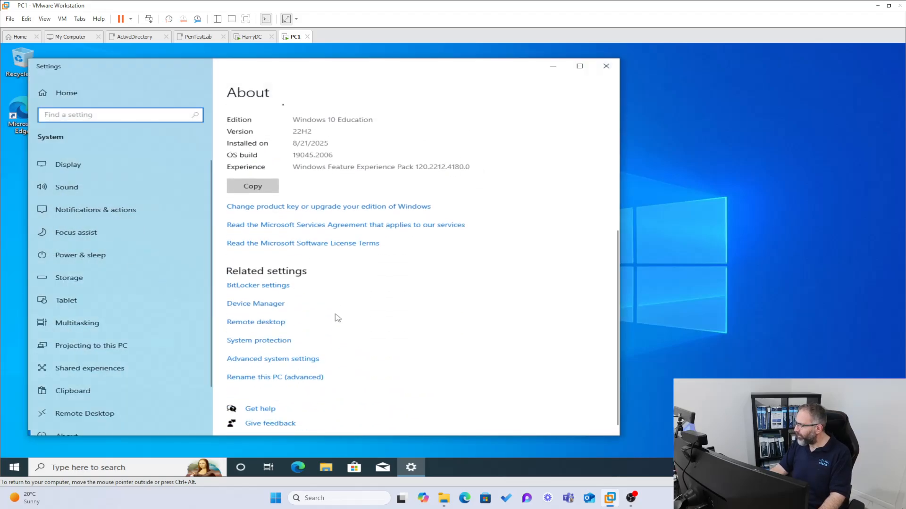
pyautogui.click(237, 376)
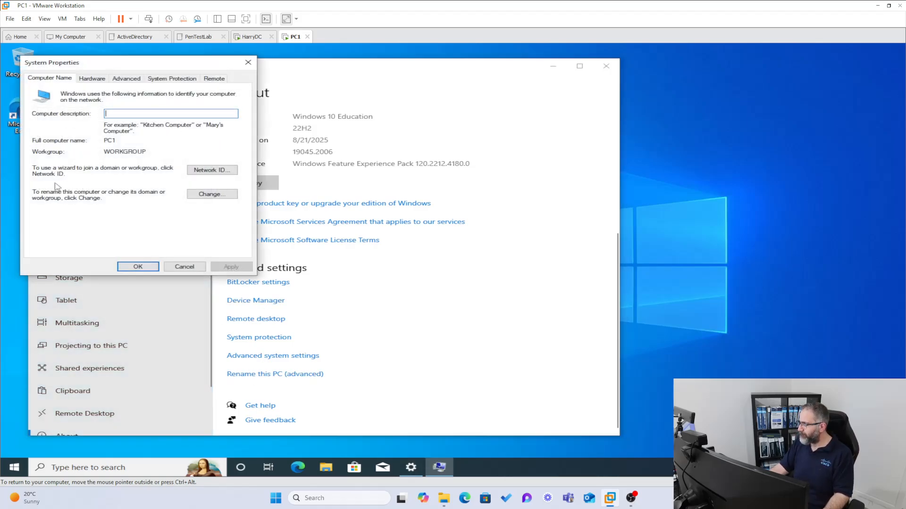
pyautogui.click(204, 196)
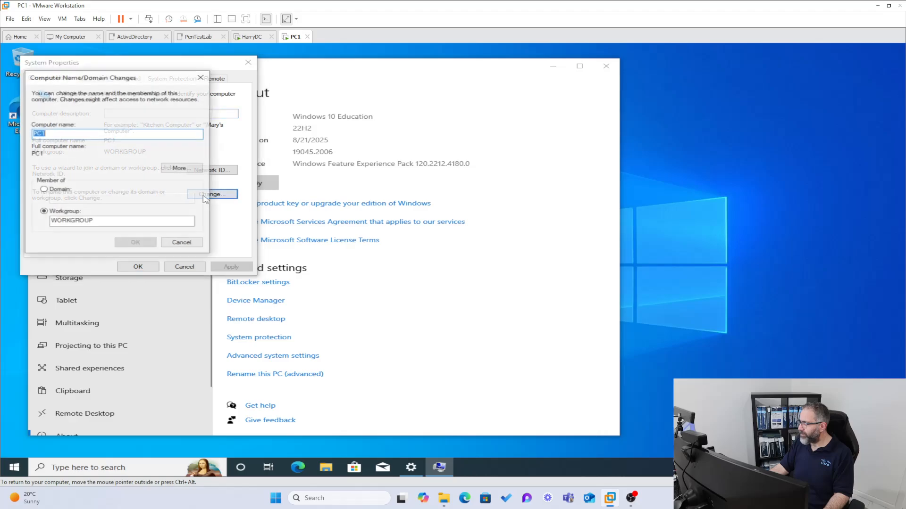
pyautogui.click(201, 77)
# - Close the System windows and open Control Panel in Small icons view
pyautogui.click(247, 63)
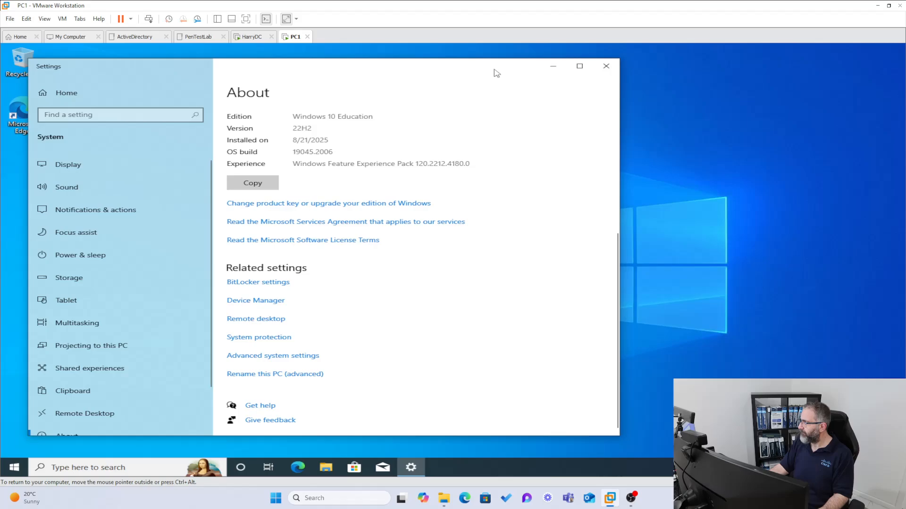
pyautogui.click(606, 66)
pyautogui.click(152, 472)
pyautogui.write('c')
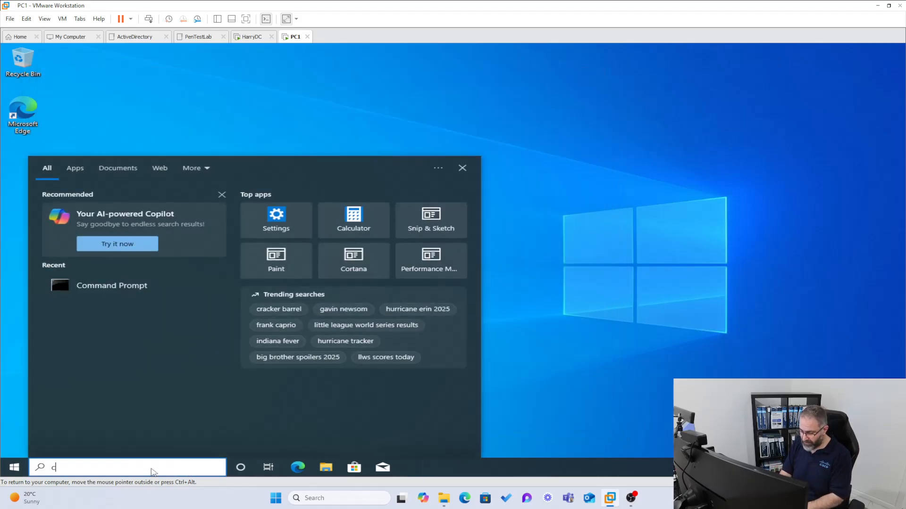
pyautogui.write('ontrol panel')
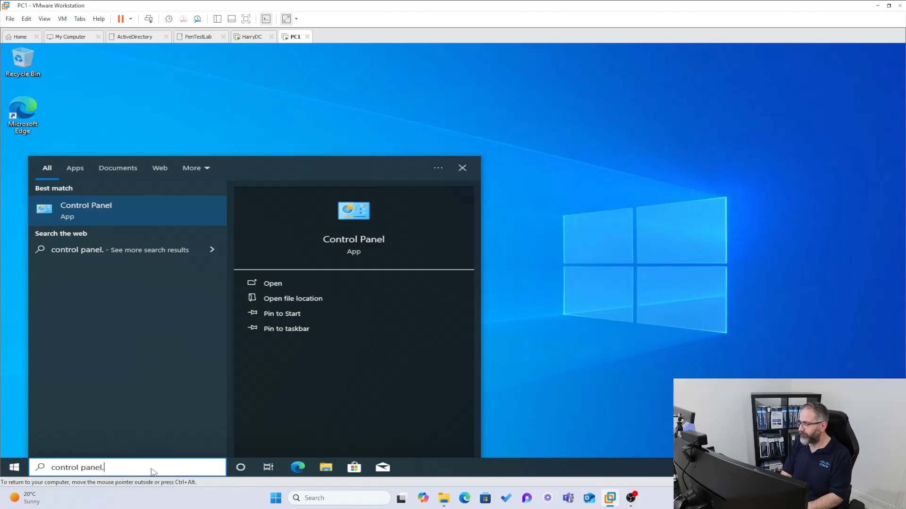
pyautogui.click(94, 214)
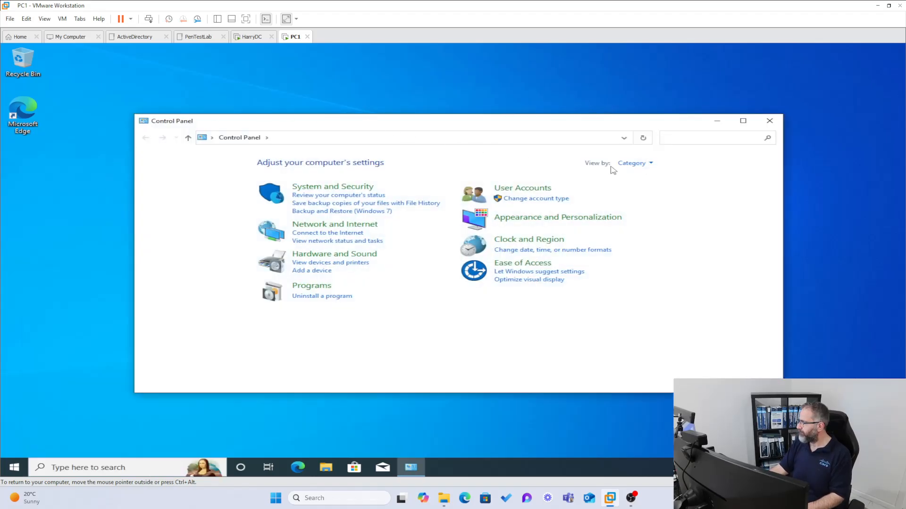
pyautogui.click(631, 163)
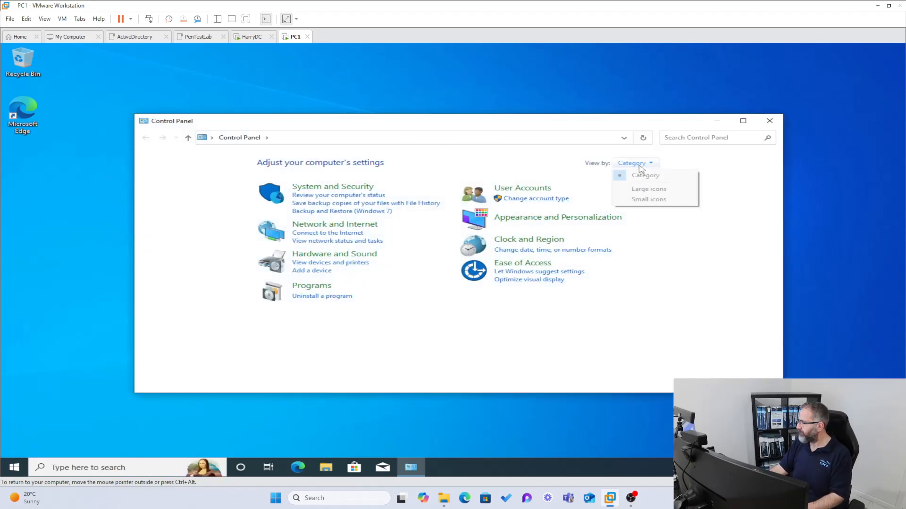
pyautogui.click(649, 199)
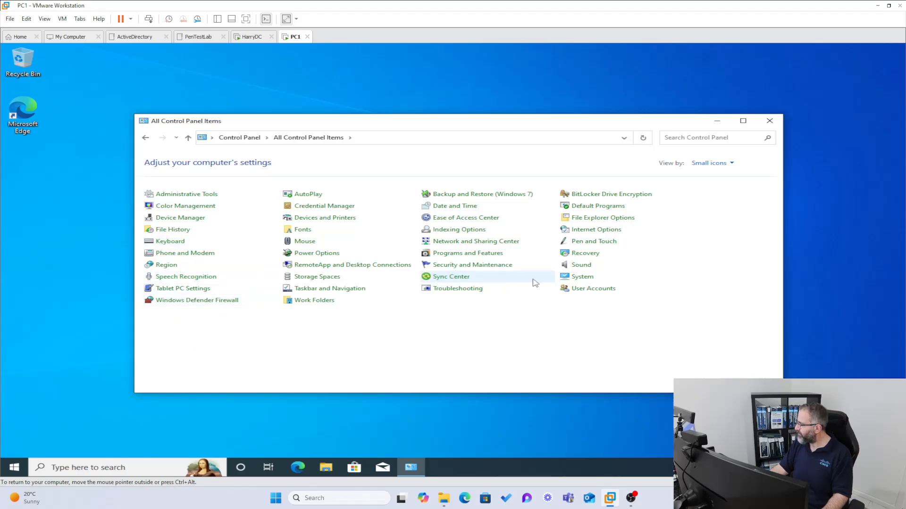
# - Open System from Control Panel and reopen Rename this PC (advanced) on the Computer Name tab
pyautogui.click(570, 278)
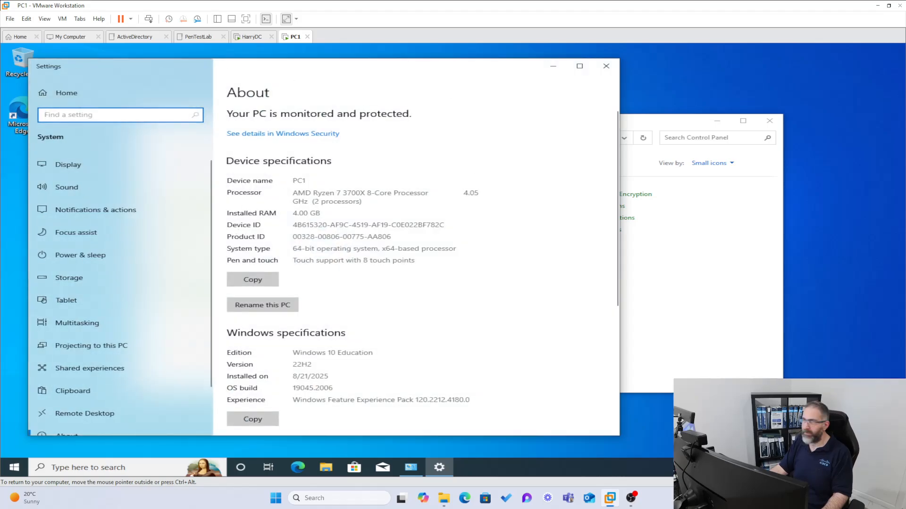
pyautogui.scroll(-3, 316, 290)
pyautogui.scroll(-1, 317, 289)
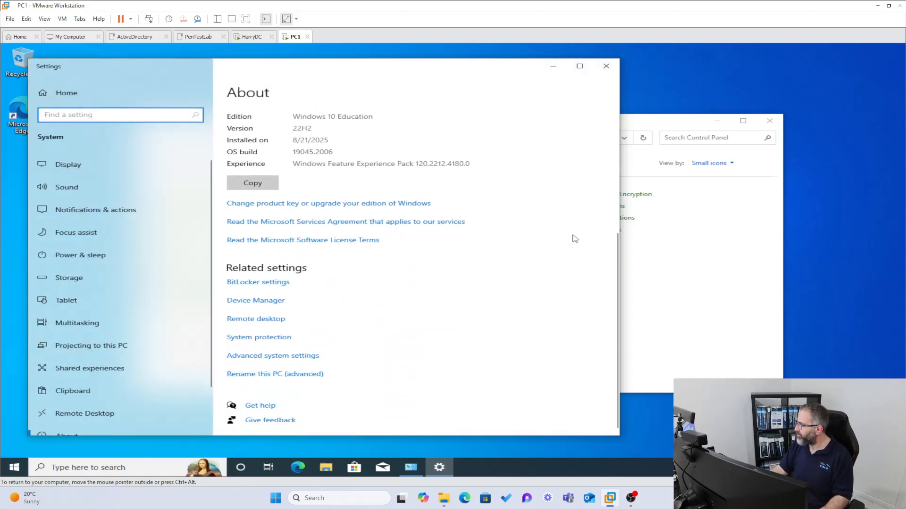
pyautogui.click(656, 125)
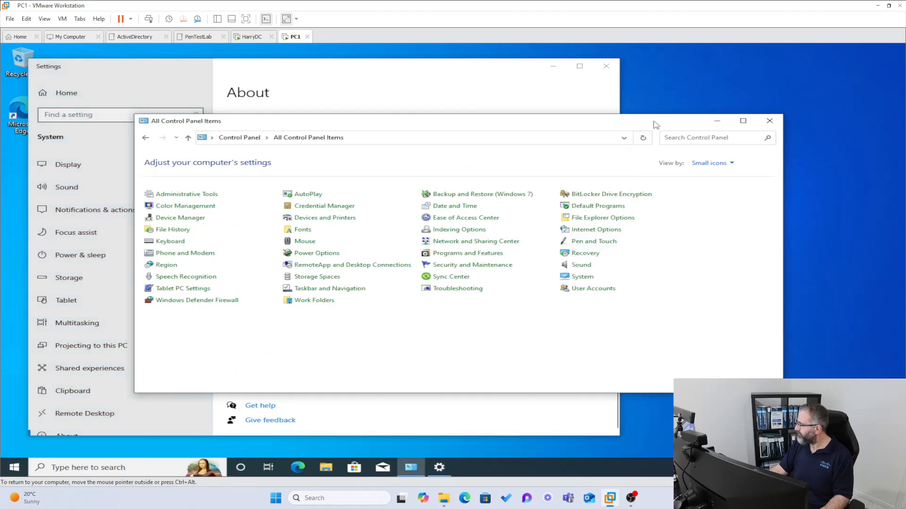
pyautogui.click(465, 70)
pyautogui.click(250, 375)
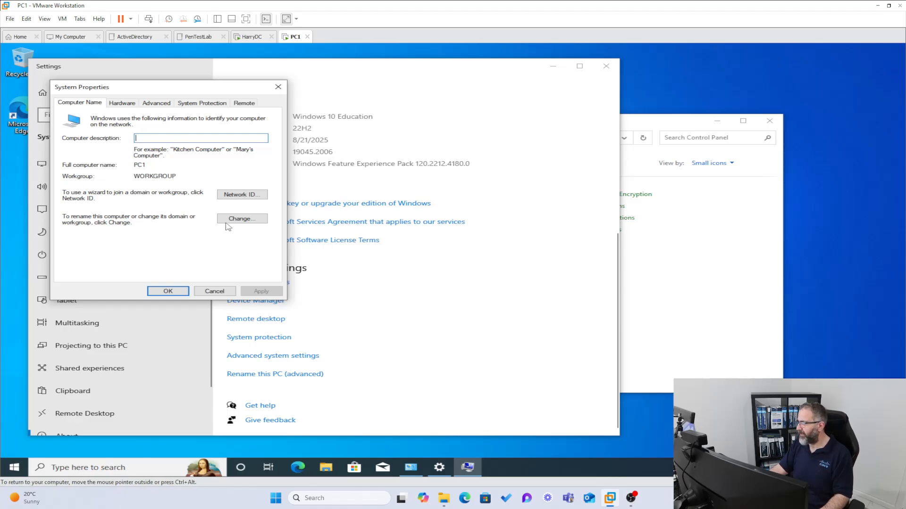
# - Make PC1 a member of the domain harry.com in the computer name settings
pyautogui.click(228, 220)
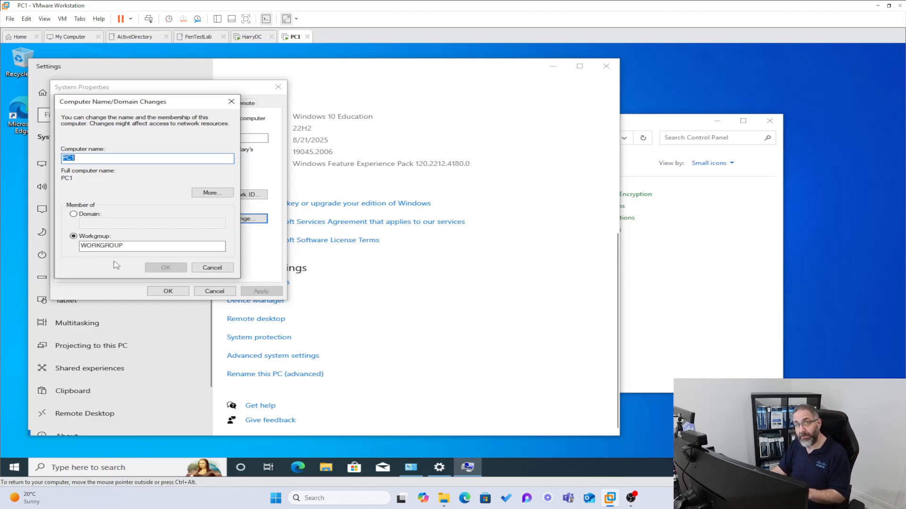
pyautogui.click(74, 215)
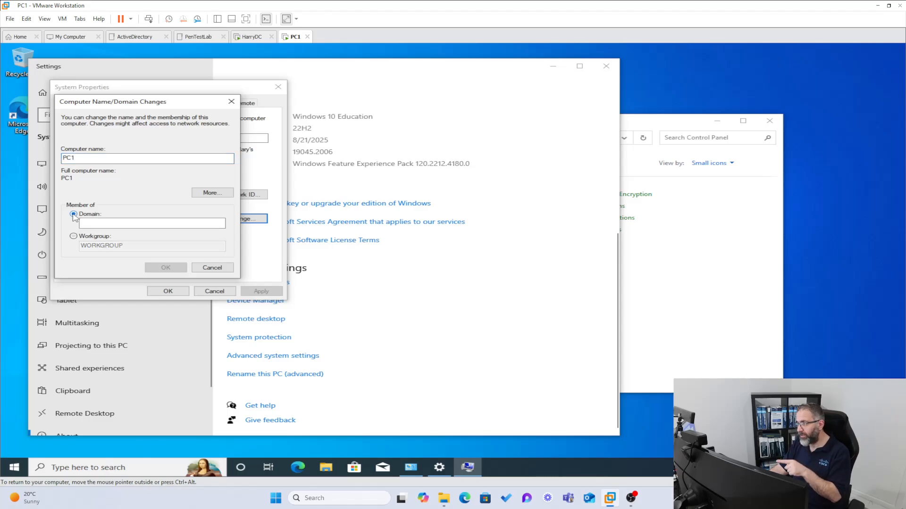
pyautogui.click(81, 223)
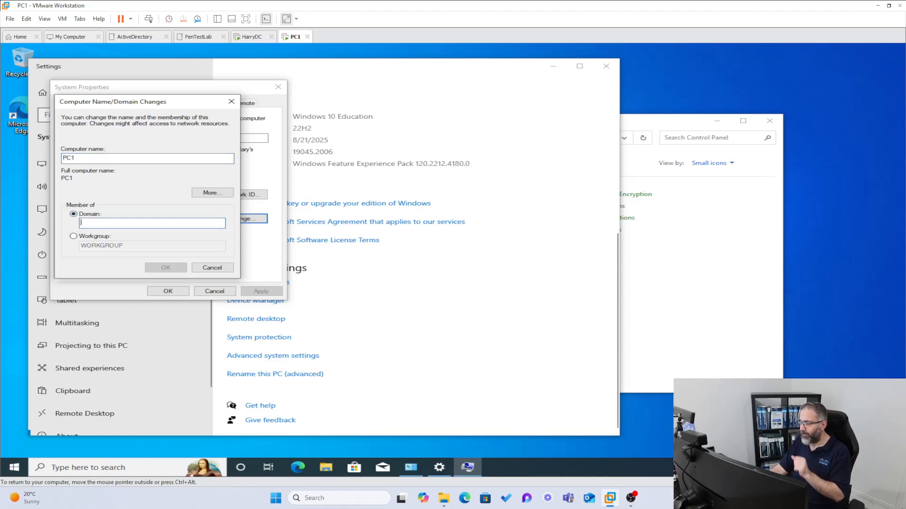
pyautogui.write('harry.com')
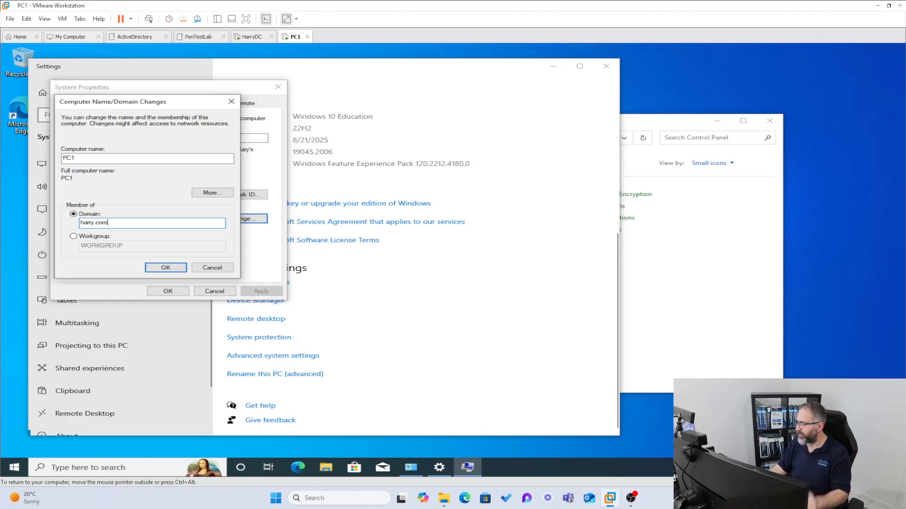
pyautogui.click(166, 267)
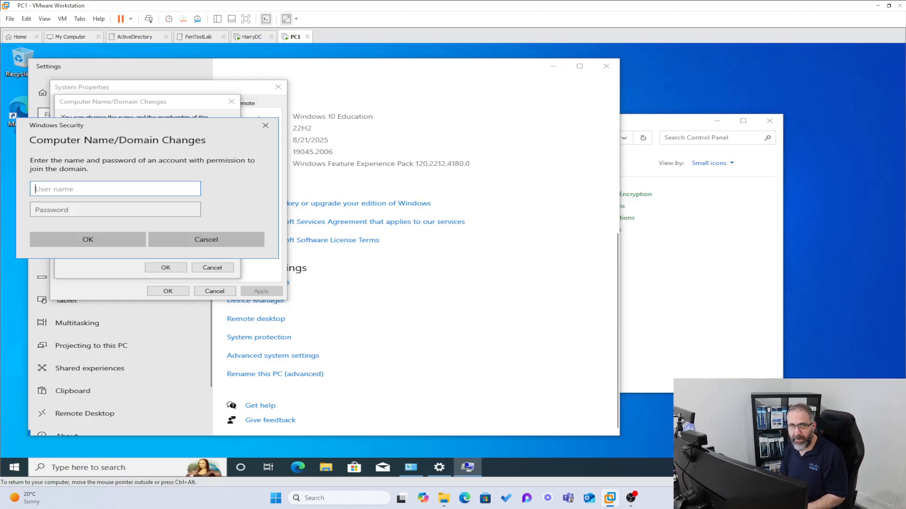
# - Authorize the join with the domain administrator account and its password, checking the password first
pyautogui.write('harry')
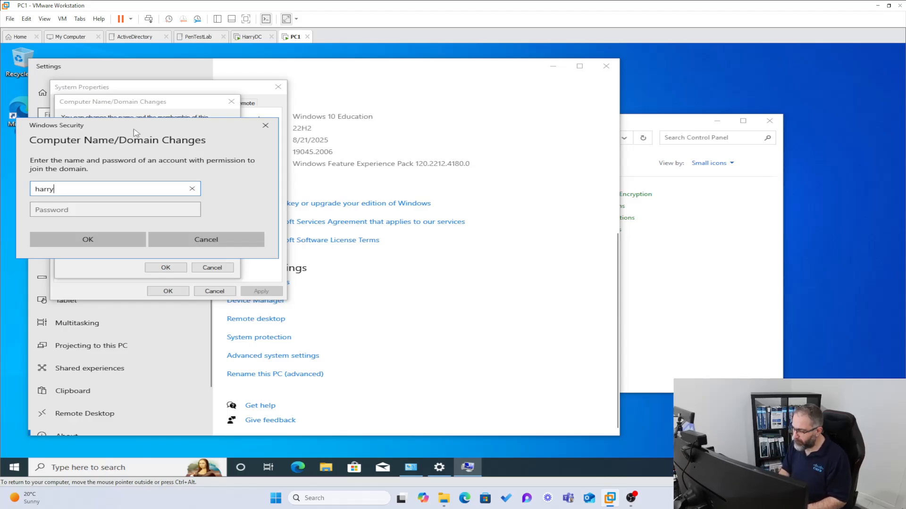
pyautogui.write('\\administrator')
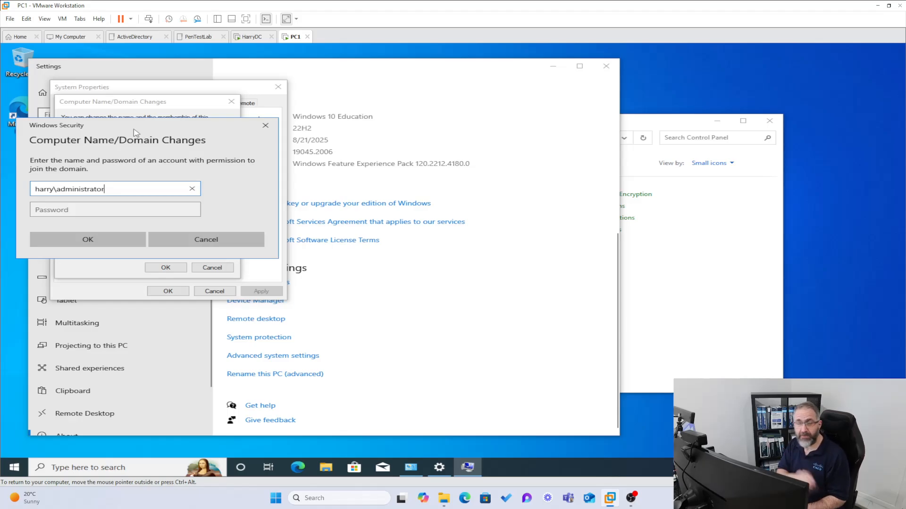
pyautogui.press('Tab')
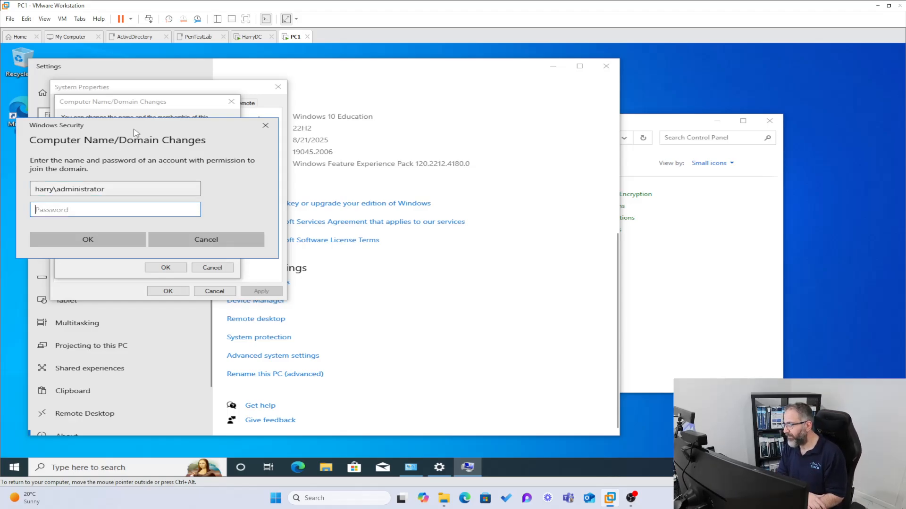
pyautogui.write('••••••••••')
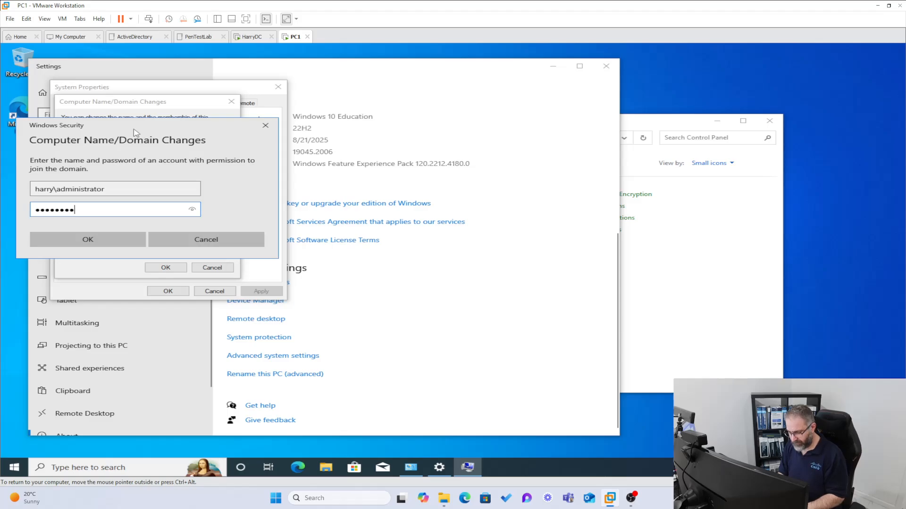
pyautogui.click(195, 211)
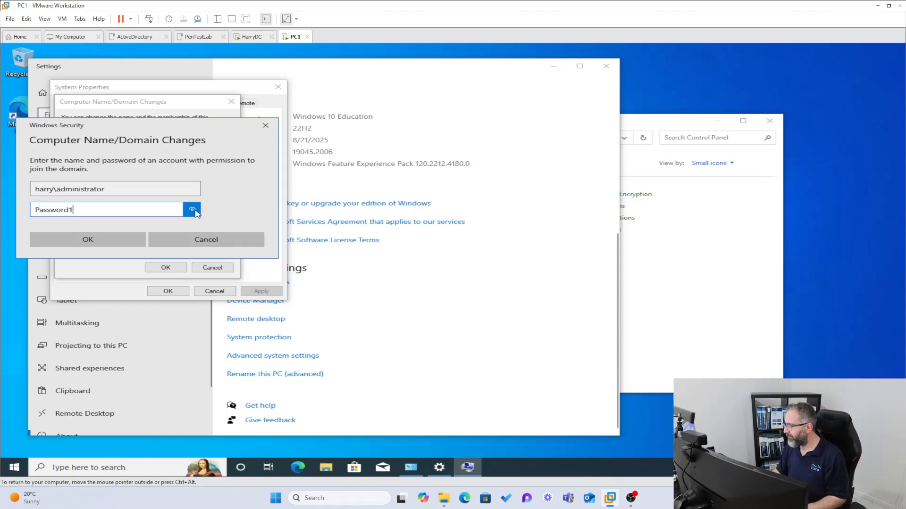
pyautogui.click(89, 238)
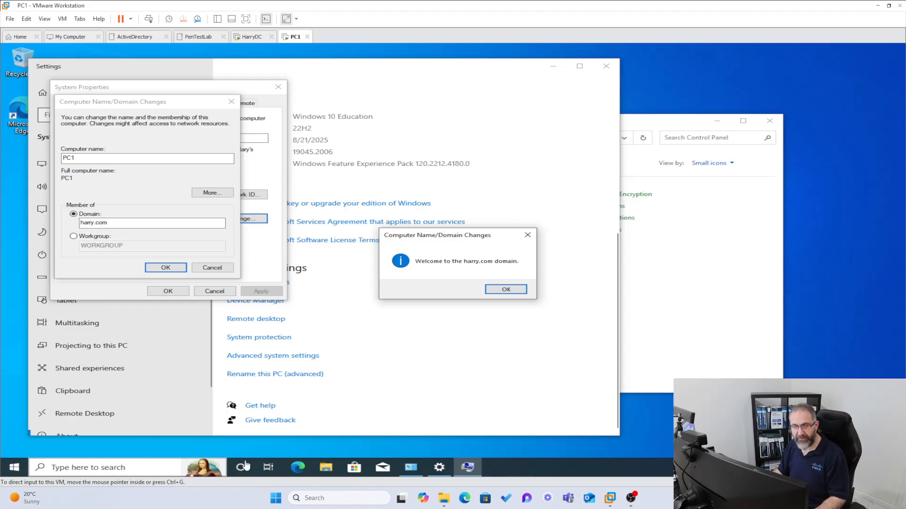
# - Acknowledge the harry.com welcome message and the restart-required notice
pyautogui.hotkey('ctrl', '1')
pyautogui.click(510, 213)
pyautogui.moveTo(521, 198)
pyautogui.mouseDown()
pyautogui.moveTo(601, 463)
pyautogui.moveTo(361, 74)
pyautogui.mouseUp()
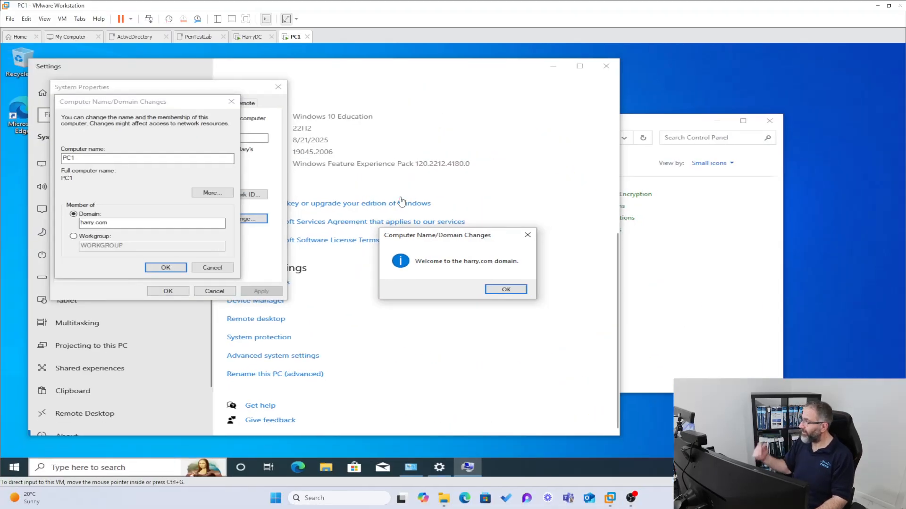
pyautogui.click(506, 290)
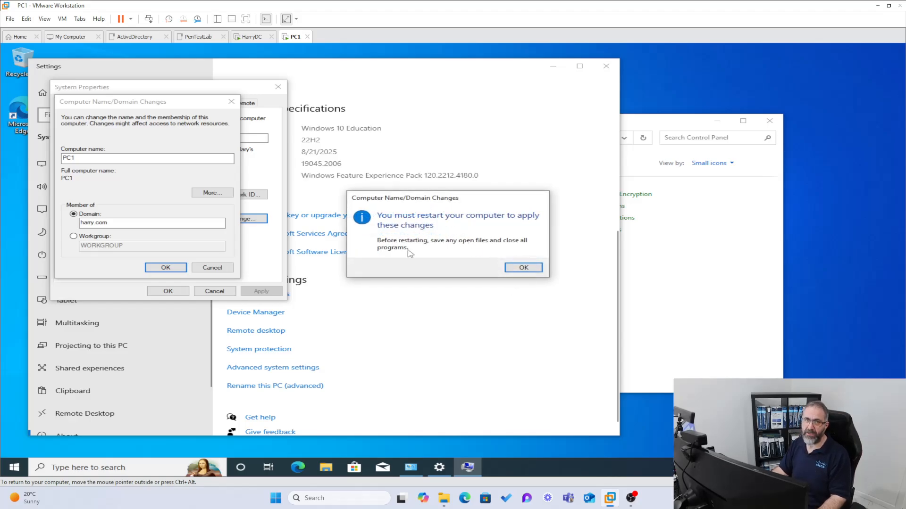
pyautogui.click(512, 270)
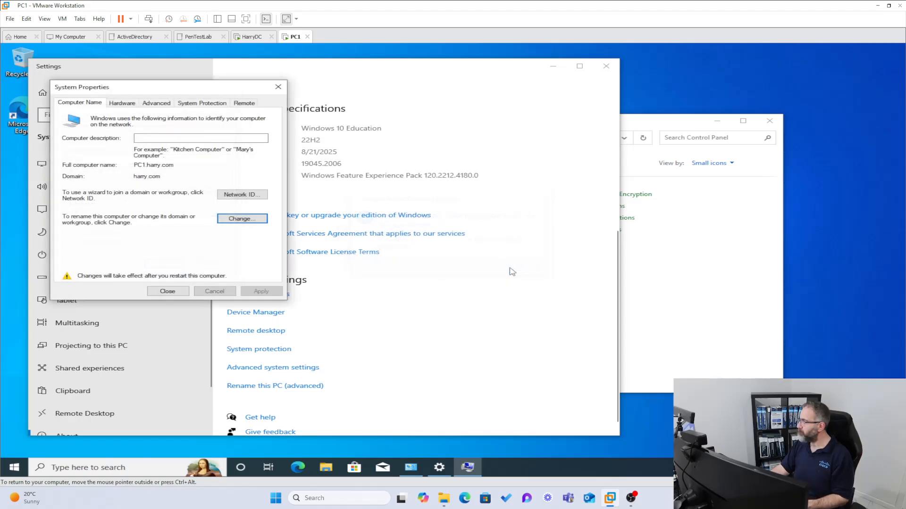
# - Close System Properties, restart PC1 now, and switch to the HarryDC virtual machine
pyautogui.click(171, 291)
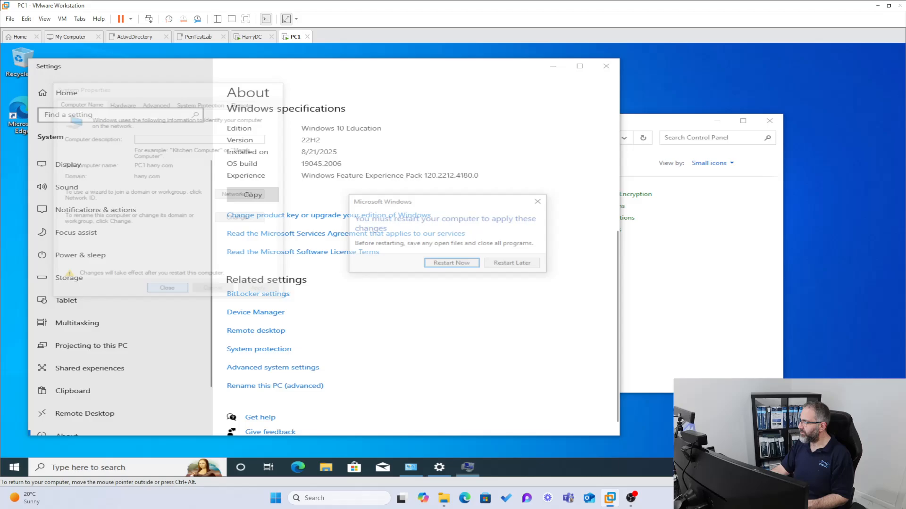
pyautogui.click(434, 266)
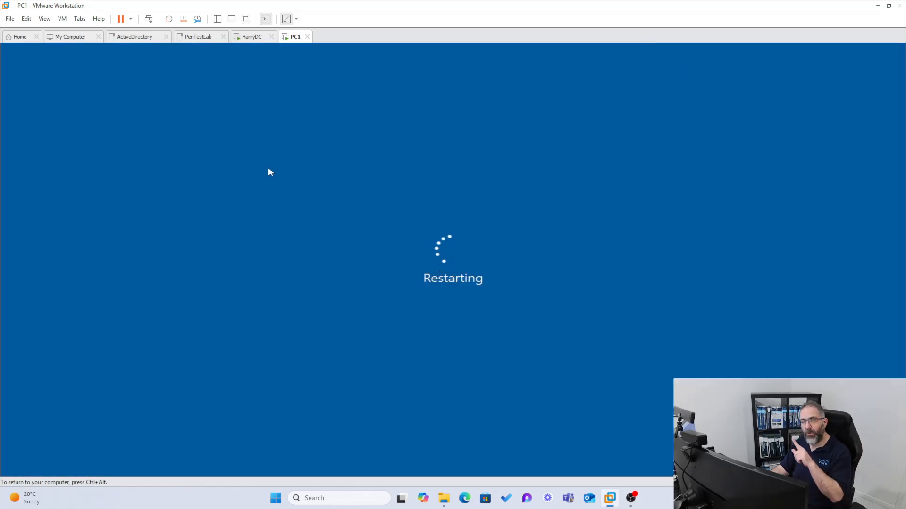
pyautogui.click(250, 38)
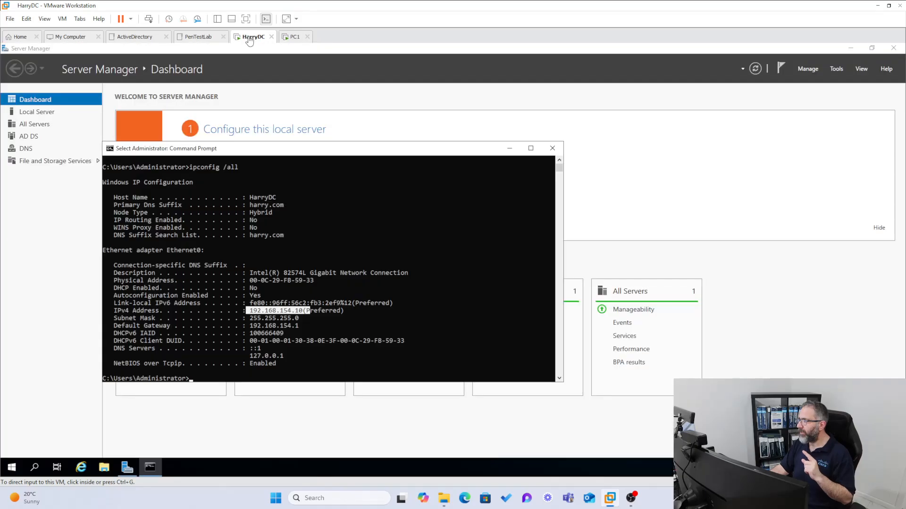
# - Close HarryDC's Command Prompt and launch Active Directory Users and Computers from Server Manager Tools
pyautogui.click(553, 149)
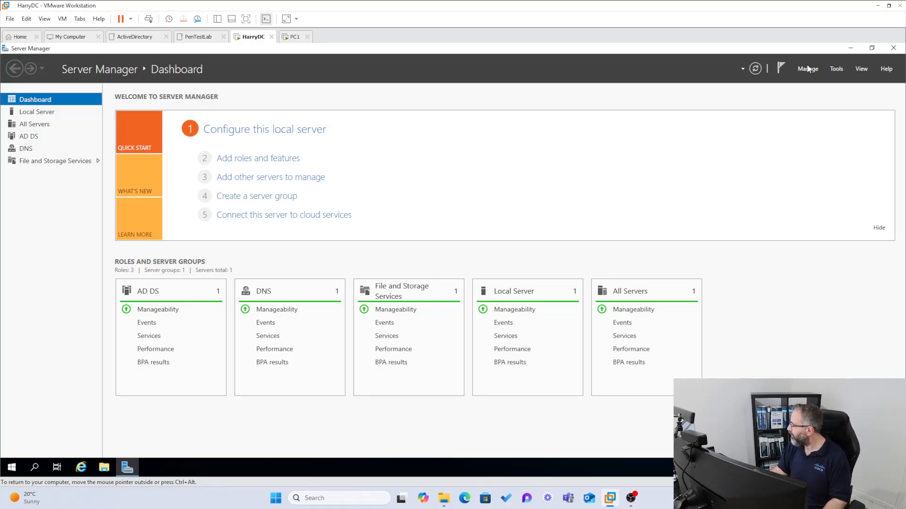
pyautogui.click(836, 69)
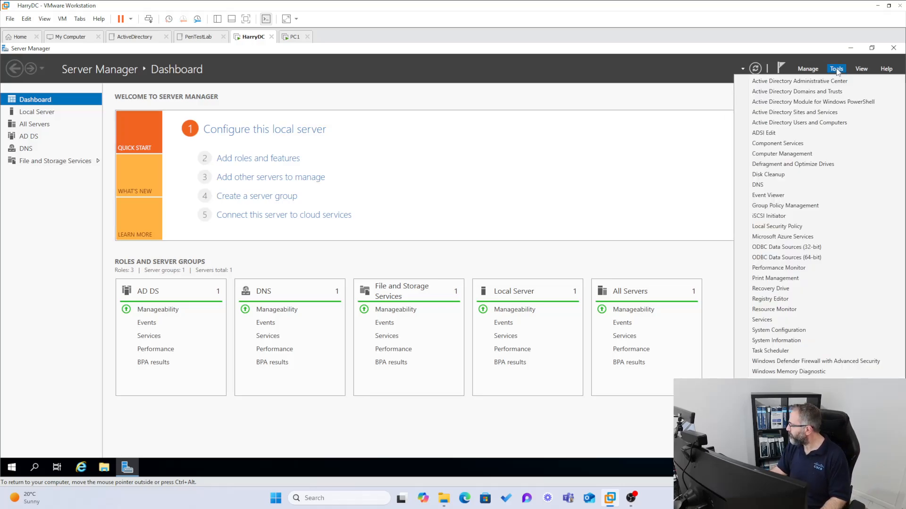
pyautogui.click(807, 123)
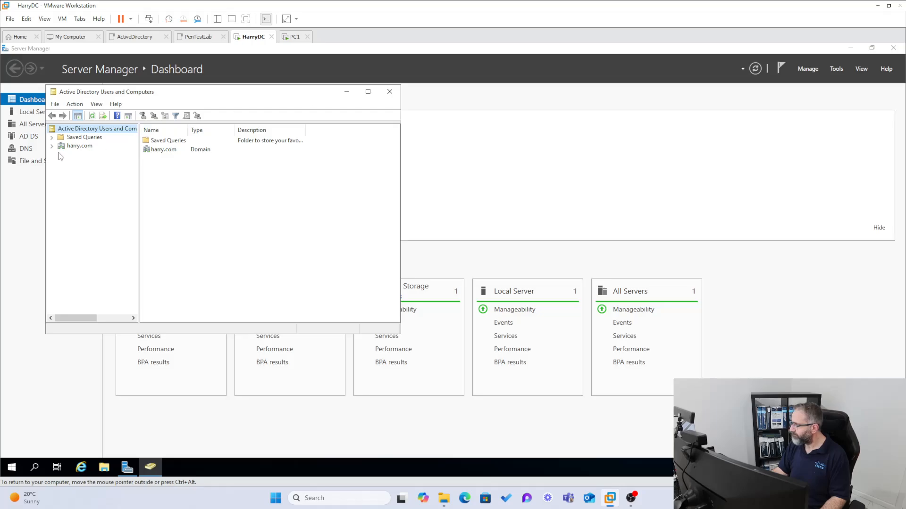
# - Switch ADUC to Large Icons, reposition the window, and expand the harry.com domain tree
pyautogui.click(96, 104)
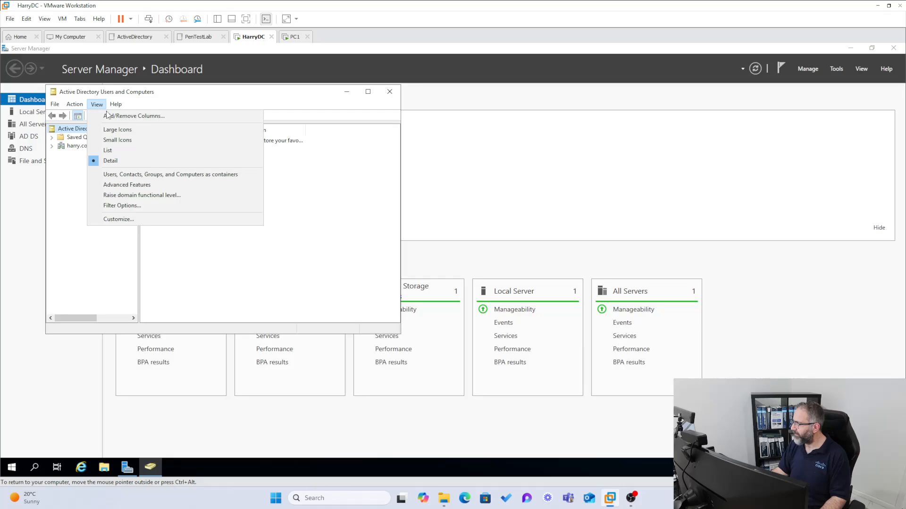
pyautogui.click(119, 130)
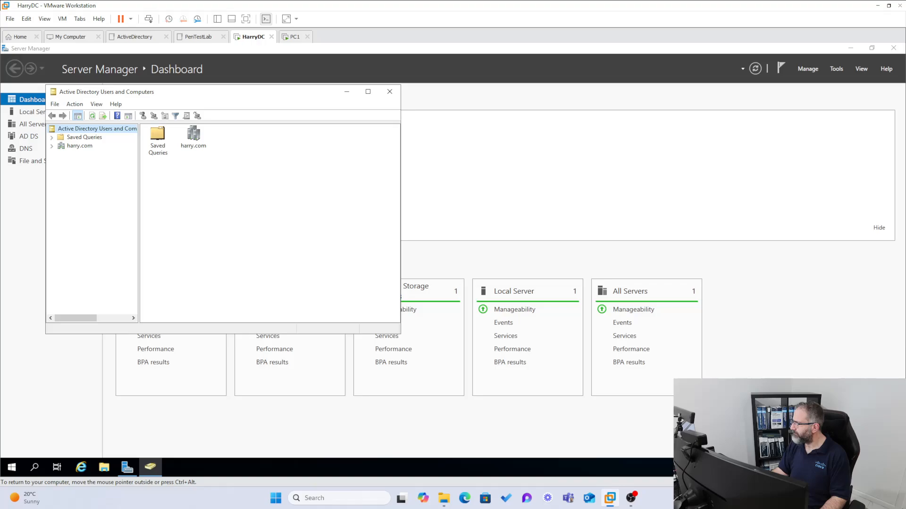
pyautogui.moveTo(149, 94); pyautogui.dragTo(170, 89)
pyautogui.click(73, 141)
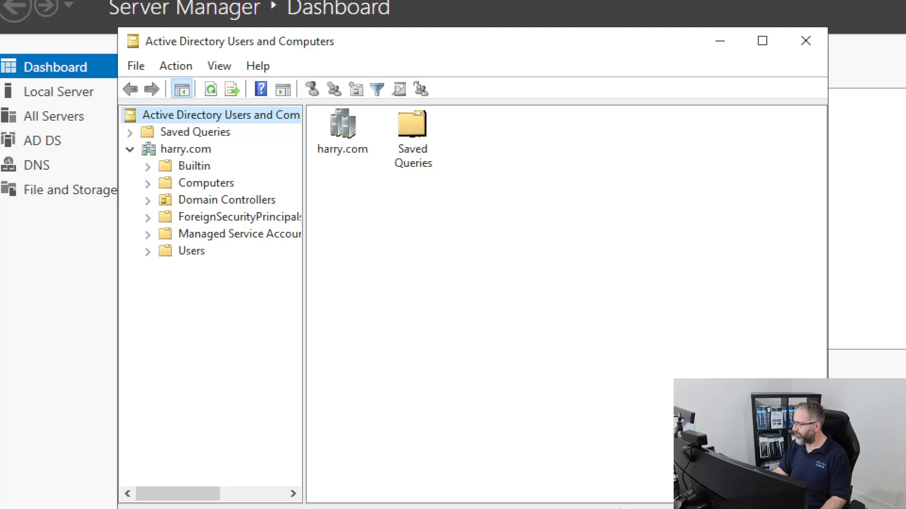
pyautogui.moveTo(163, 138)
pyautogui.mouseDown()
pyautogui.moveTo(136, 143)
pyautogui.moveTo(177, 155)
pyautogui.moveTo(144, 133)
pyautogui.mouseUp()
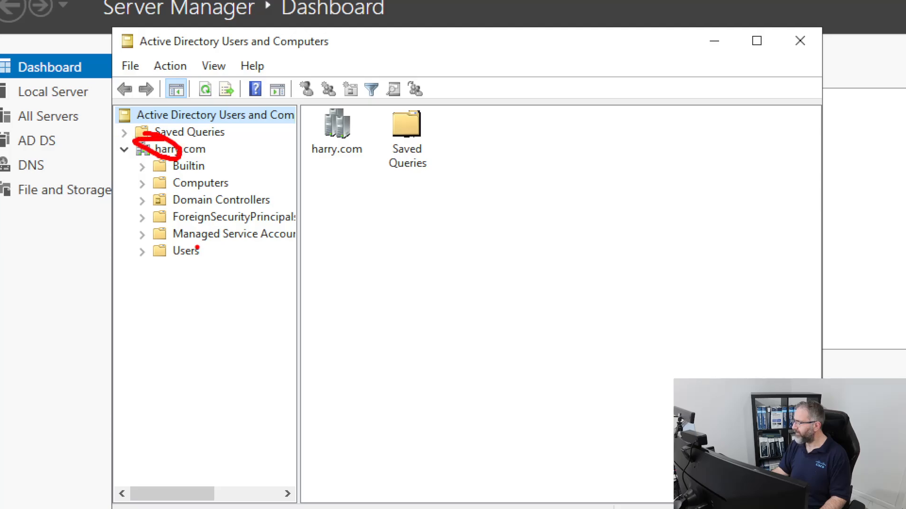
pyautogui.moveTo(196, 248)
pyautogui.mouseDown()
pyautogui.moveTo(158, 243)
pyautogui.moveTo(214, 264)
pyautogui.moveTo(183, 247)
pyautogui.mouseUp()
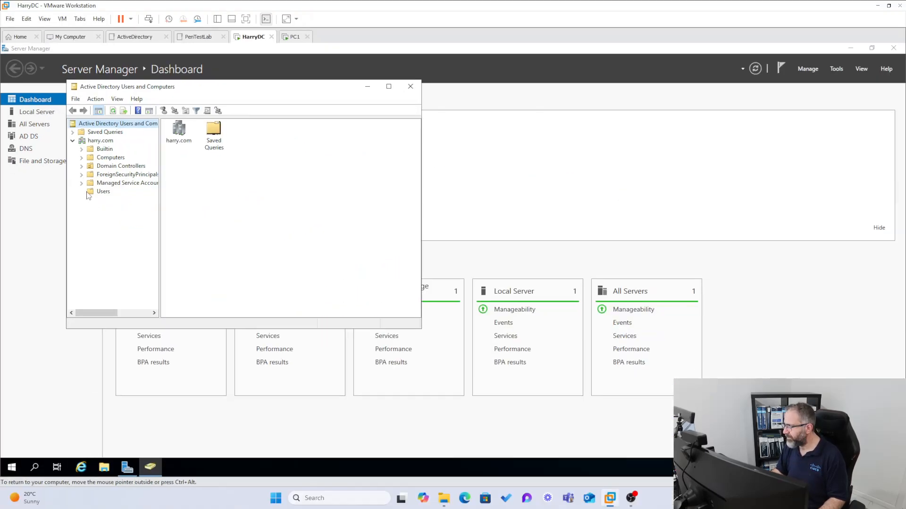
# - Show the Users container as a List and open the existing harry account's properties
pyautogui.click(98, 194)
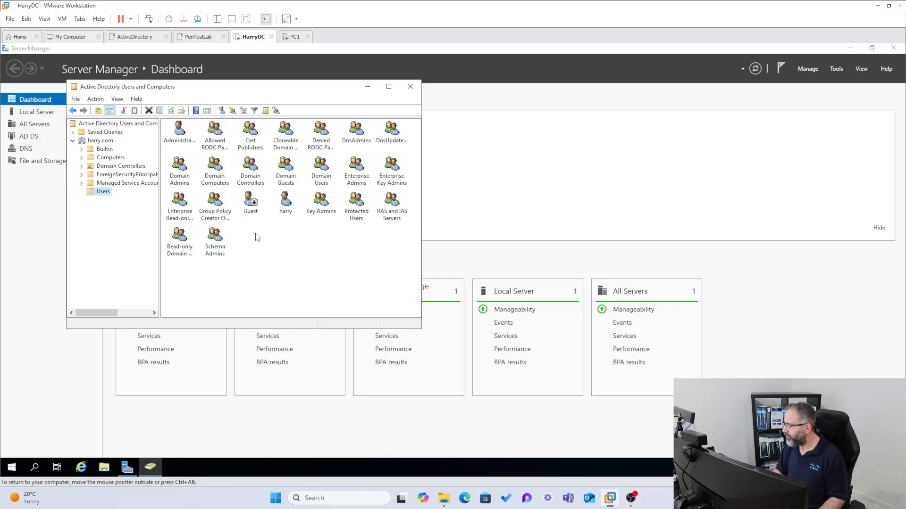
pyautogui.click(116, 99)
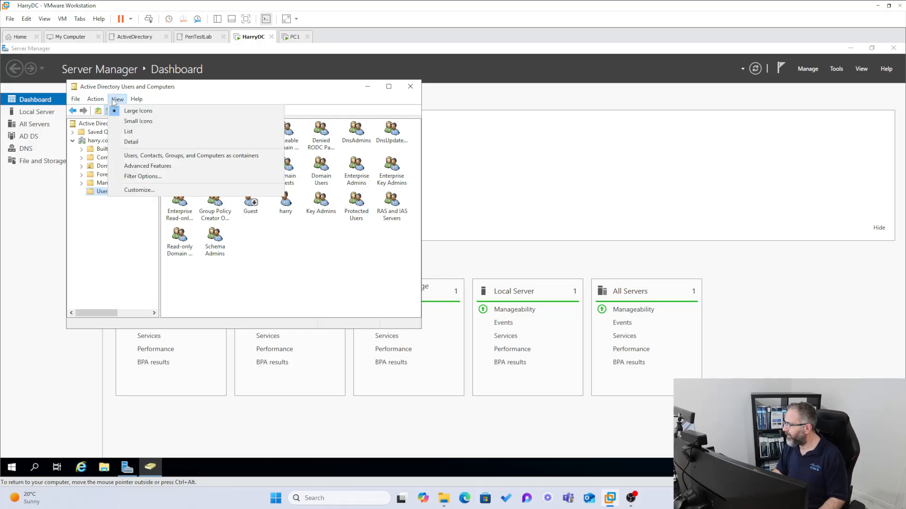
pyautogui.click(127, 131)
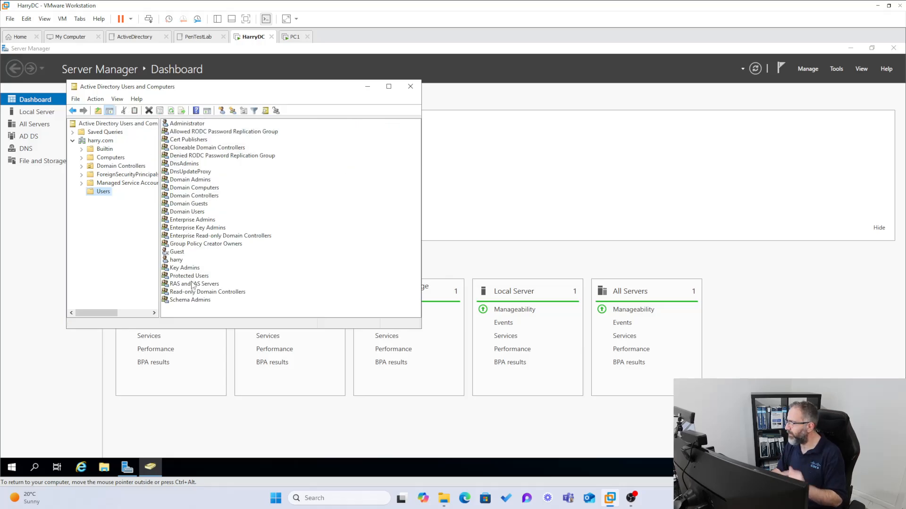
pyautogui.click(176, 260)
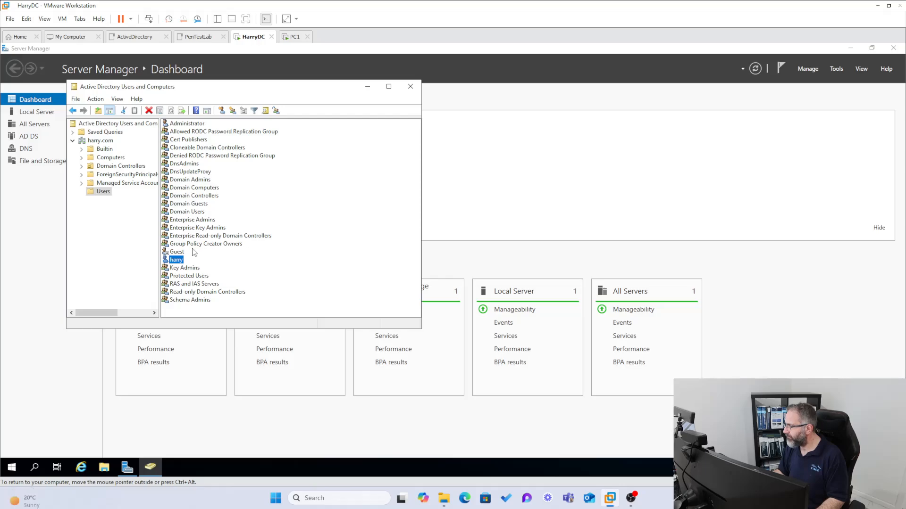
pyautogui.doubleClick(168, 262)
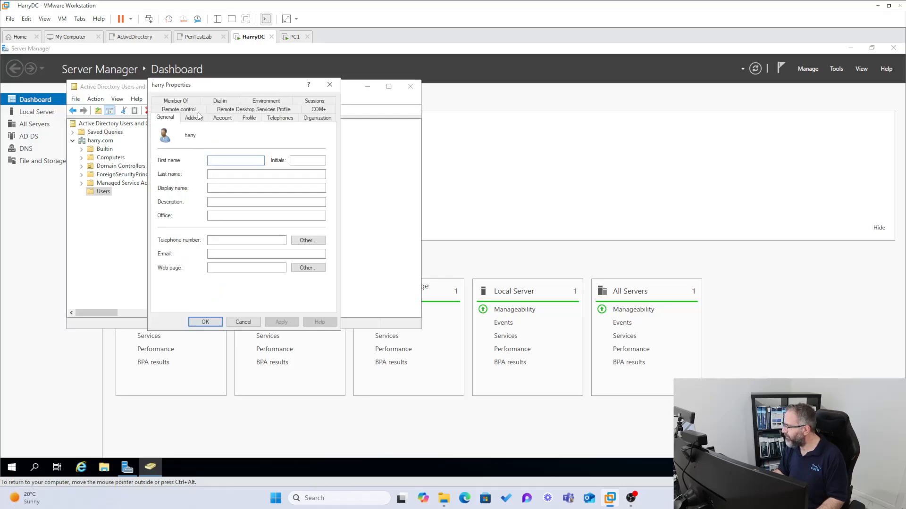
# - Check harry's Member Of groups, close the dialog, and browse the New object menus without creating anything
pyautogui.click(182, 99)
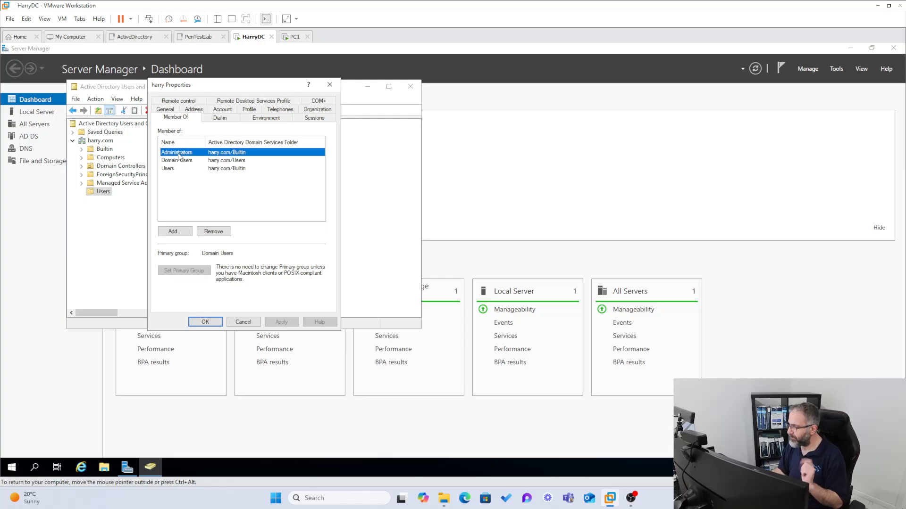
pyautogui.click(330, 85)
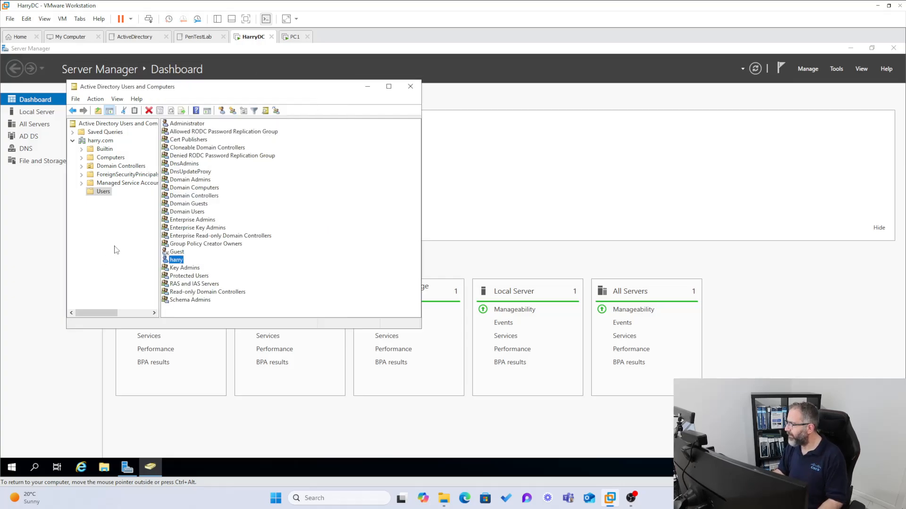
pyautogui.rightClick(187, 308)
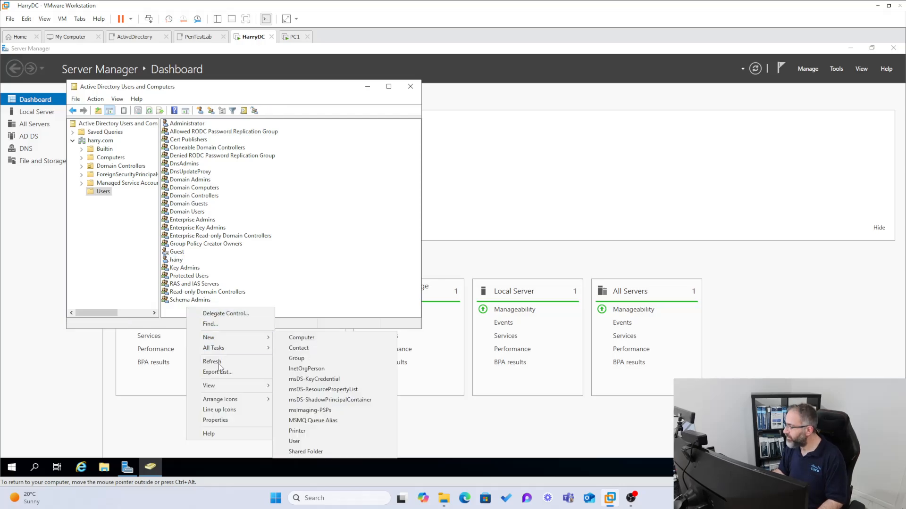
pyautogui.moveTo(209, 341)
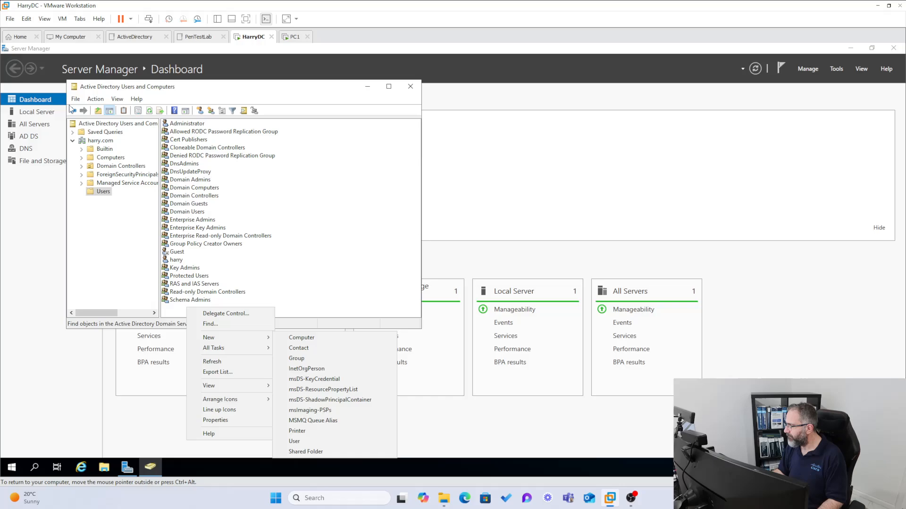
pyautogui.press('Escape')
pyautogui.press('Escape')
pyautogui.click(96, 99)
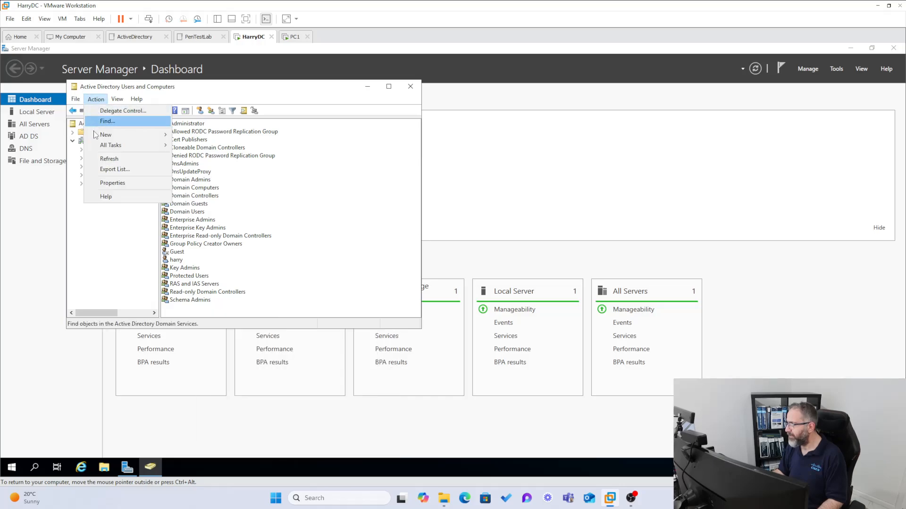
pyautogui.moveTo(107, 135)
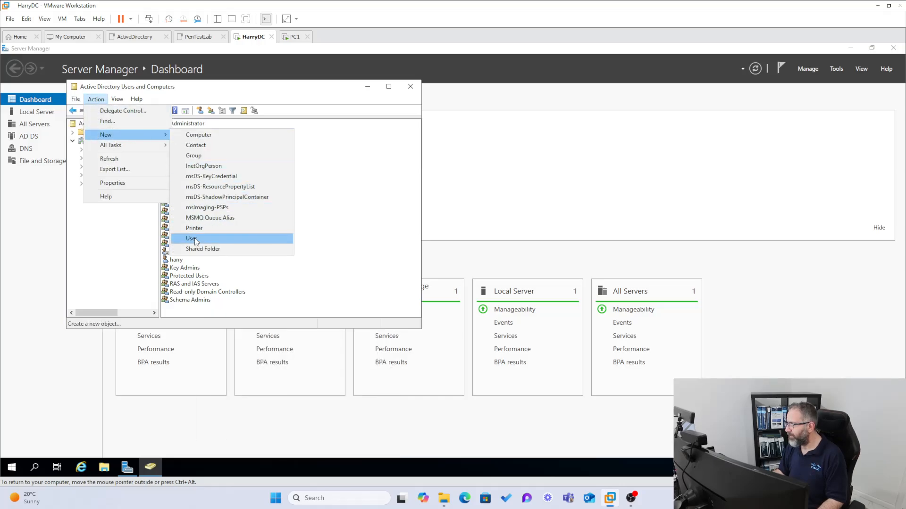
pyautogui.click(420, 330)
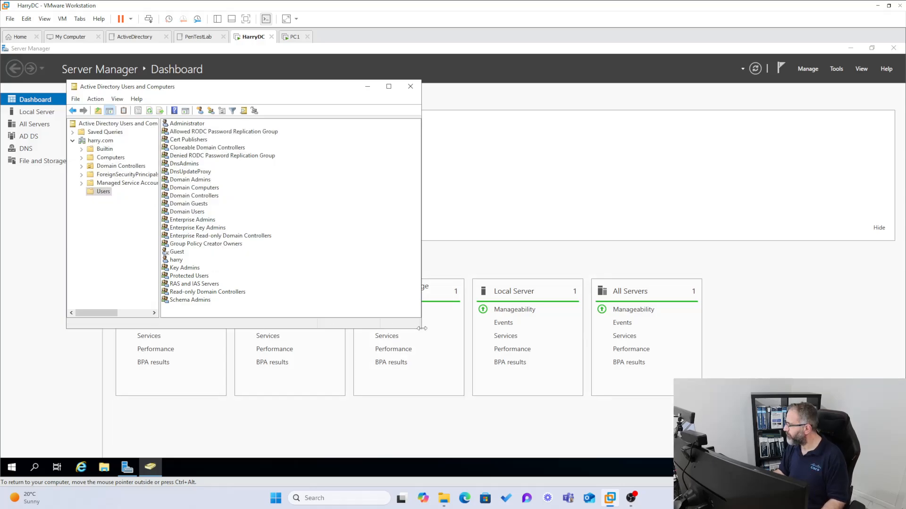
# - Enlarge the ADUC window, try the Detail view, then return to List view
pyautogui.moveTo(420, 330); pyautogui.dragTo(605, 344)
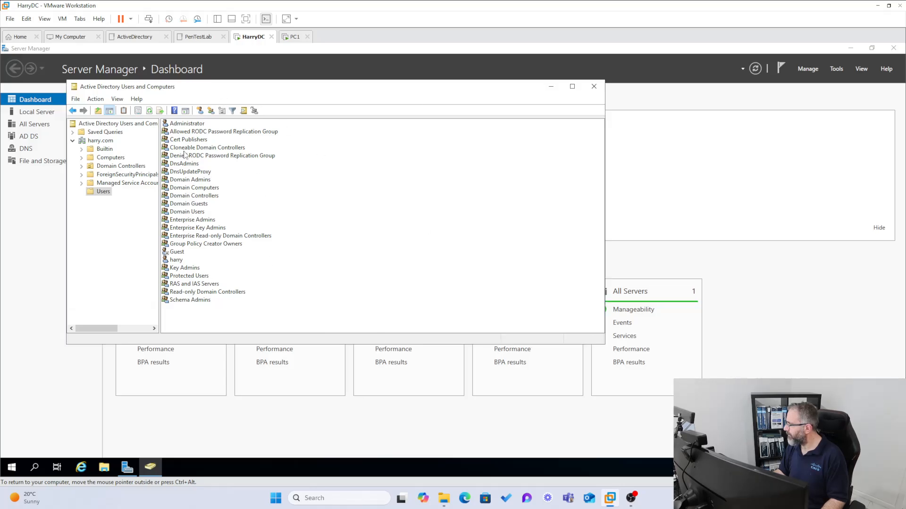
pyautogui.click(116, 100)
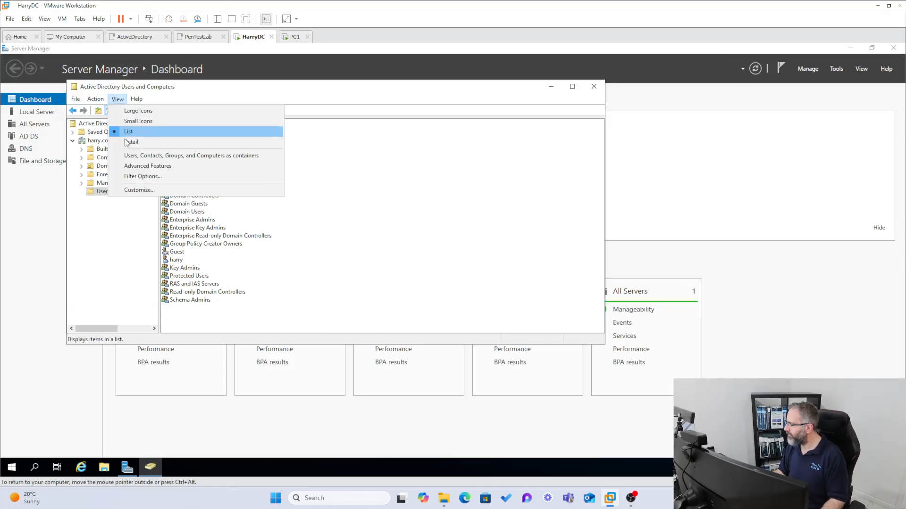
pyautogui.click(131, 142)
pyautogui.click(116, 100)
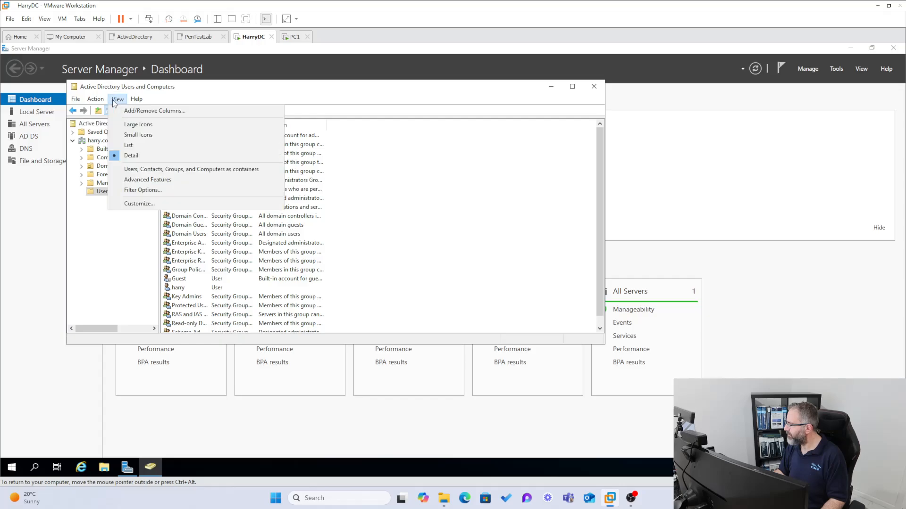
pyautogui.click(131, 145)
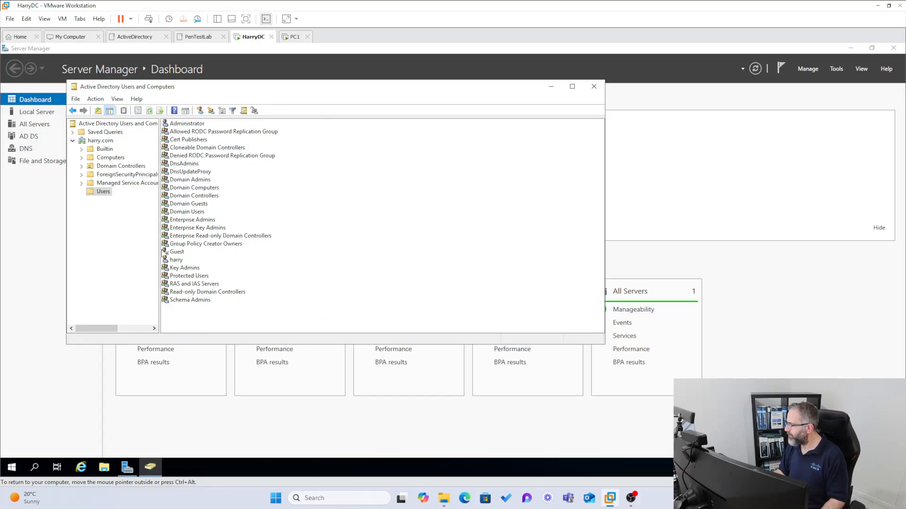
# - Create a new user in Users, entering the first name, last name and logon name
pyautogui.rightClick(107, 195)
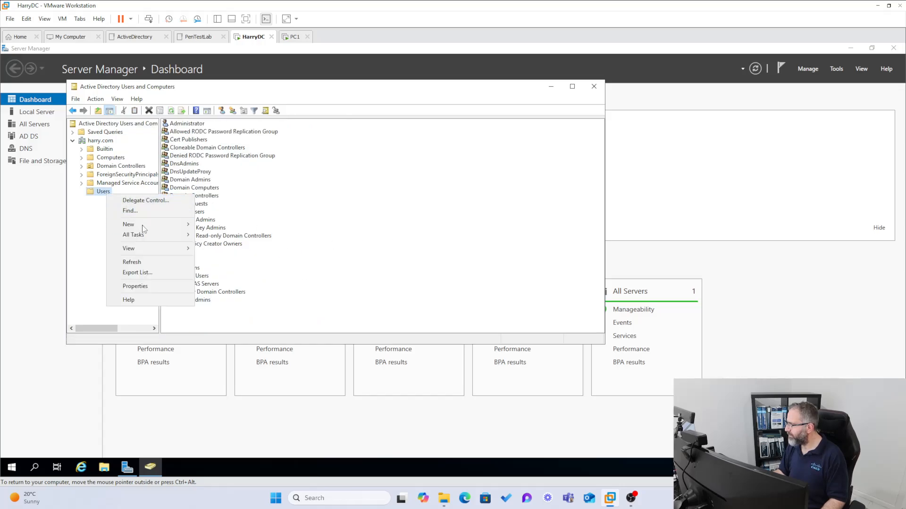
pyautogui.moveTo(142, 227)
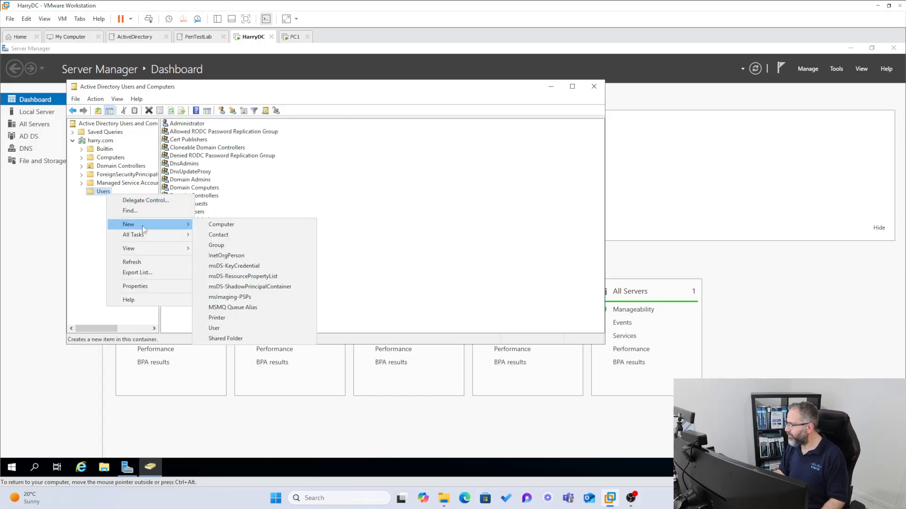
pyautogui.click(214, 329)
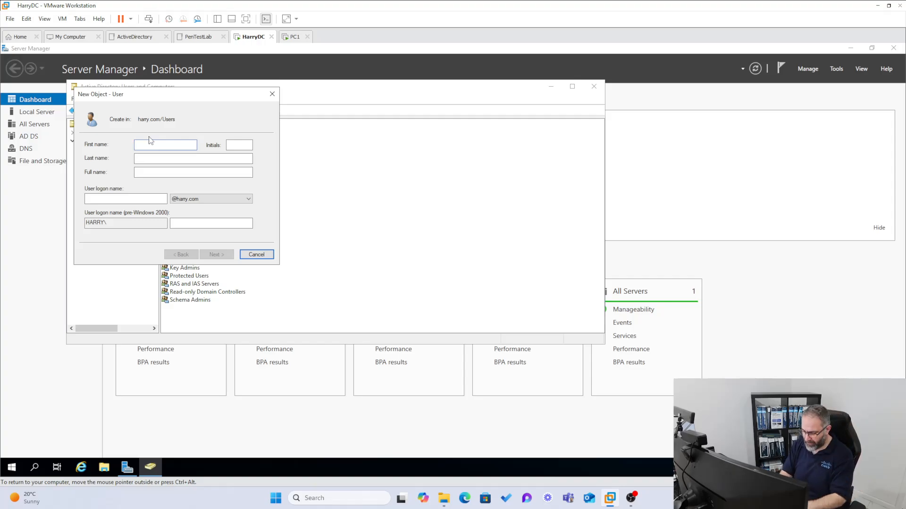
pyautogui.write('Lu')
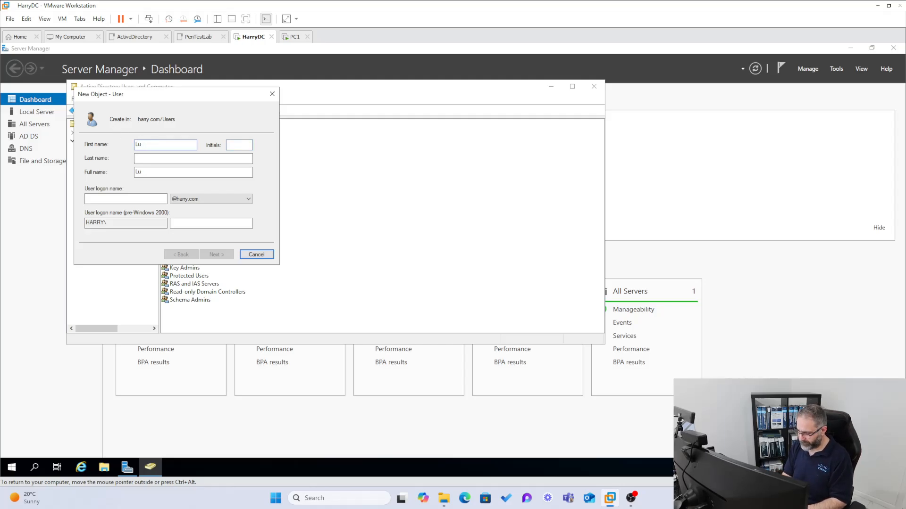
pyautogui.write('ke')
pyautogui.press('Tab')
pyautogui.write('Skywalker')
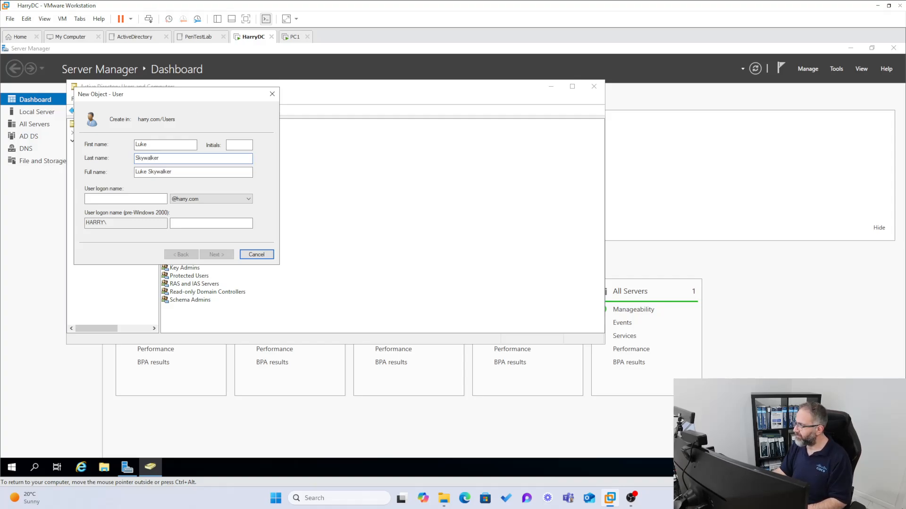
pyautogui.click(126, 199)
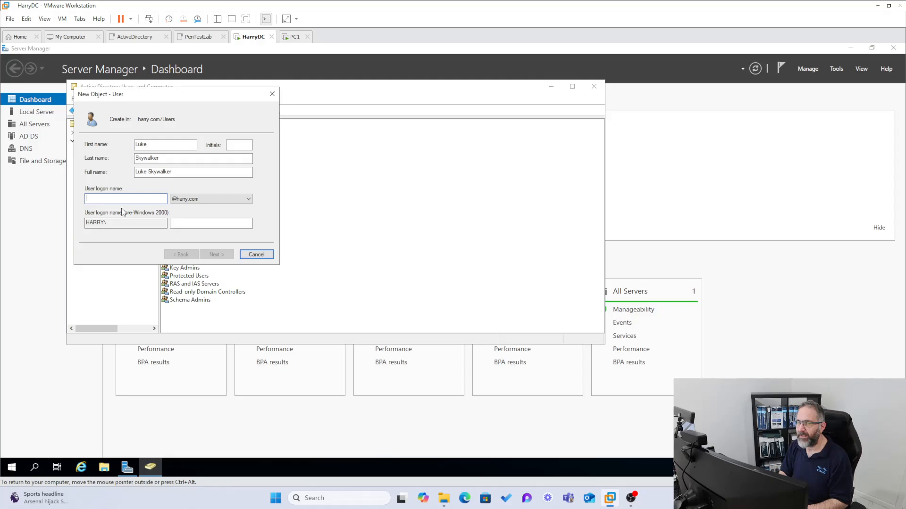
pyautogui.write('skyw')
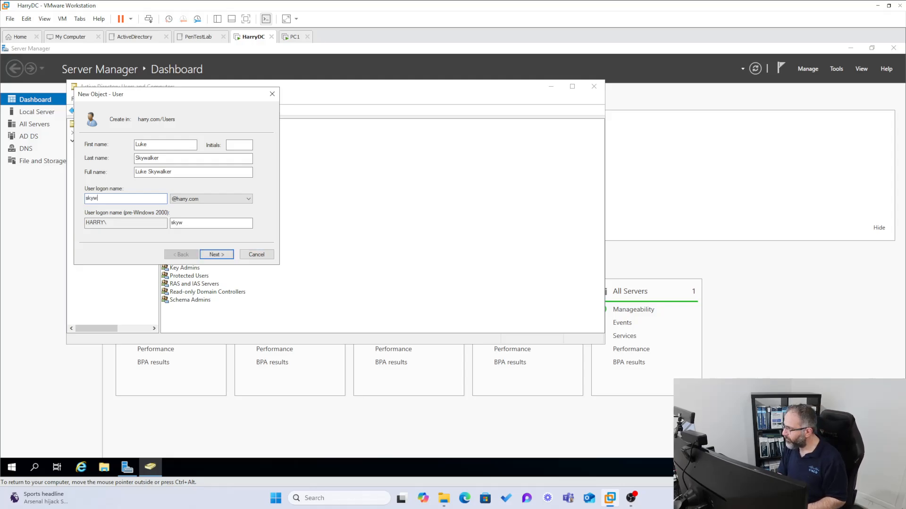
pyautogui.write('alker')
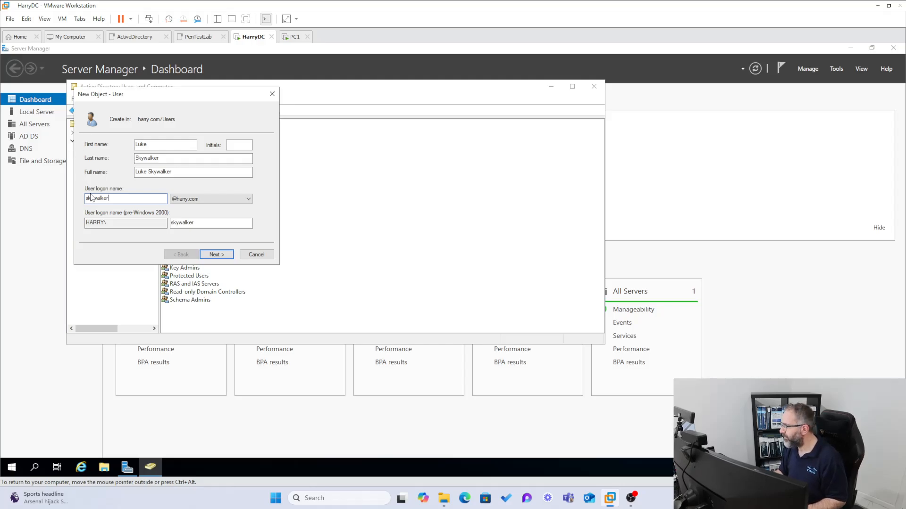
pyautogui.click(210, 255)
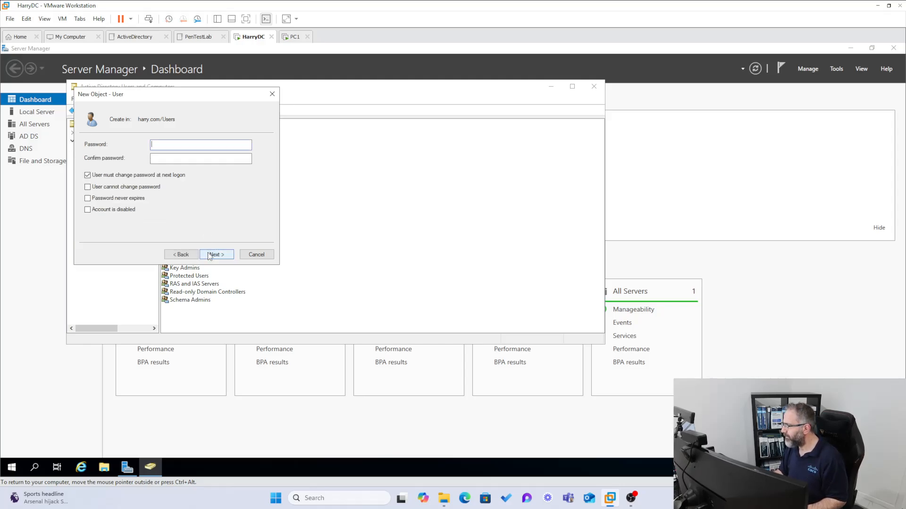
# - Set and confirm the new user's password with no forced change at next logon, then finish
pyautogui.click(90, 176)
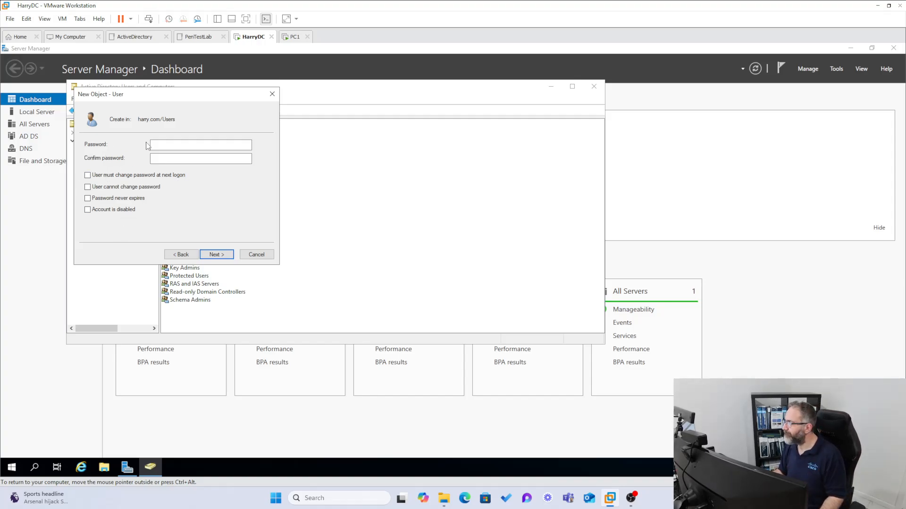
pyautogui.click(208, 145)
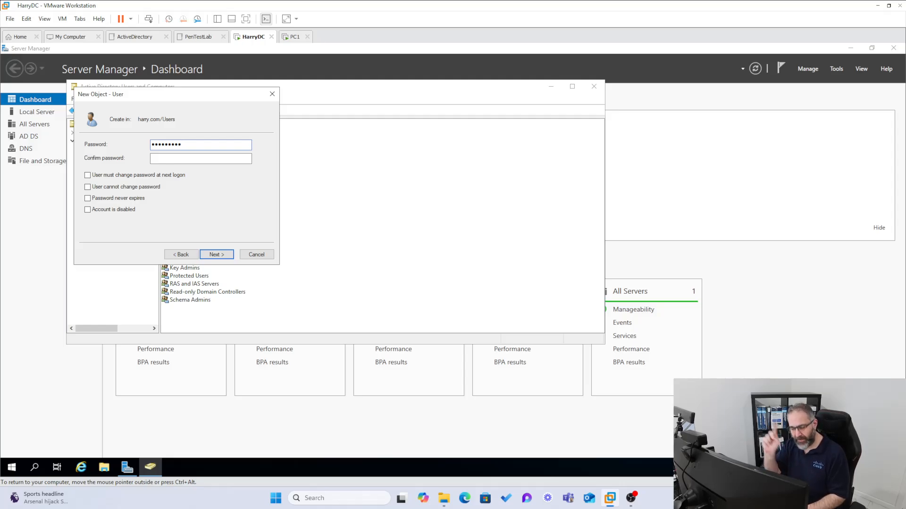
pyautogui.press('Tab')
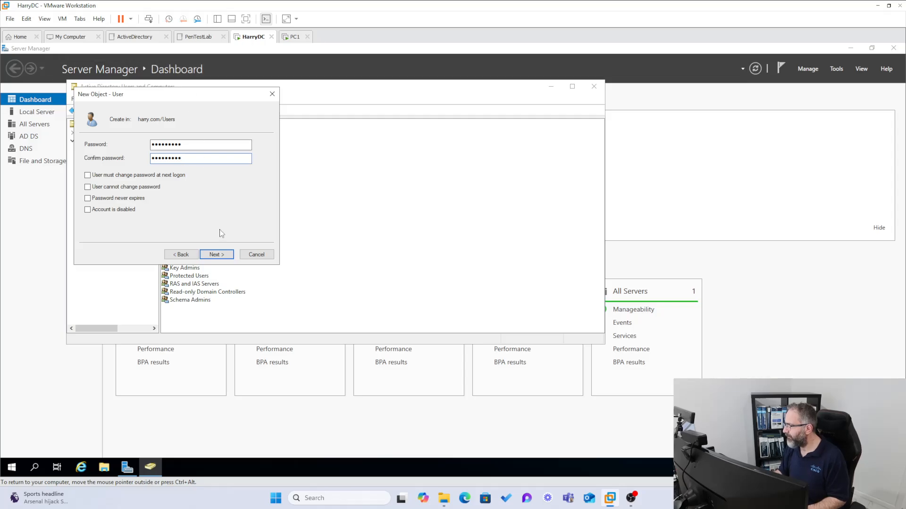
pyautogui.click(223, 254)
pyautogui.click(222, 255)
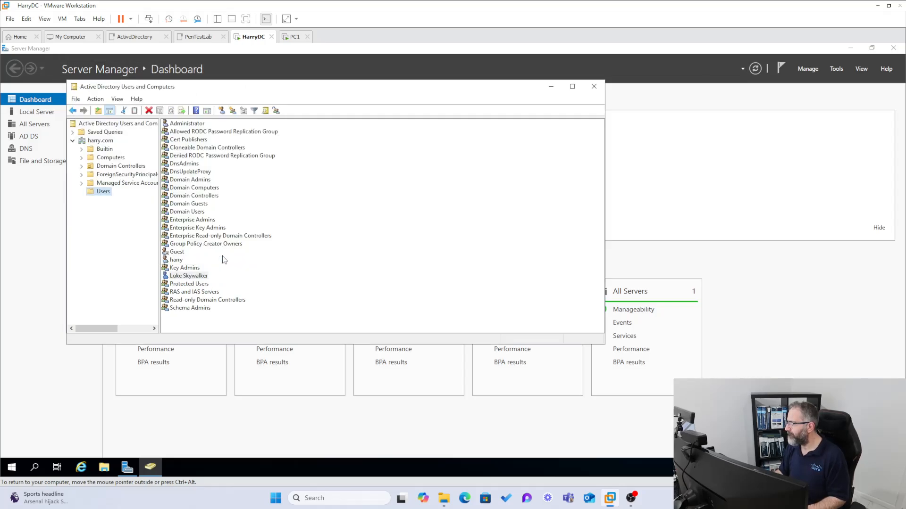
# - Select the newly created user account, then switch back to the PC1 virtual machine
pyautogui.click(181, 277)
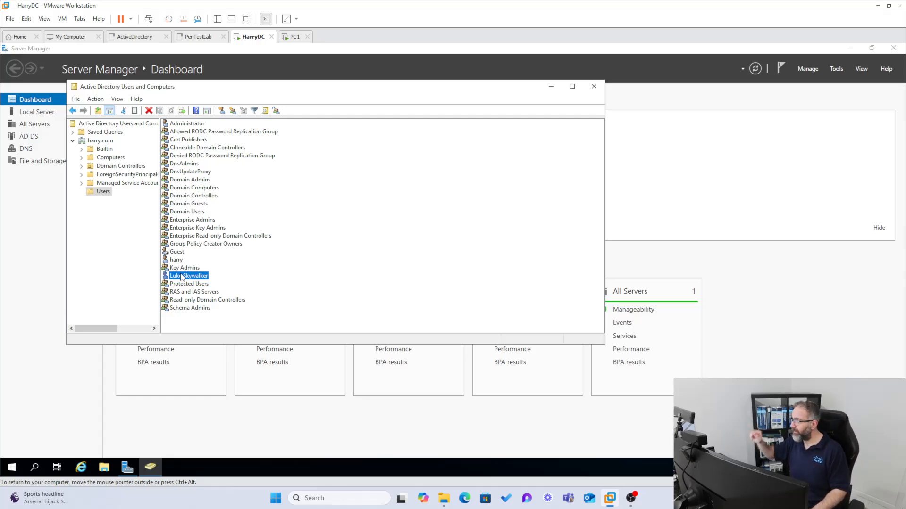
pyautogui.click(288, 41)
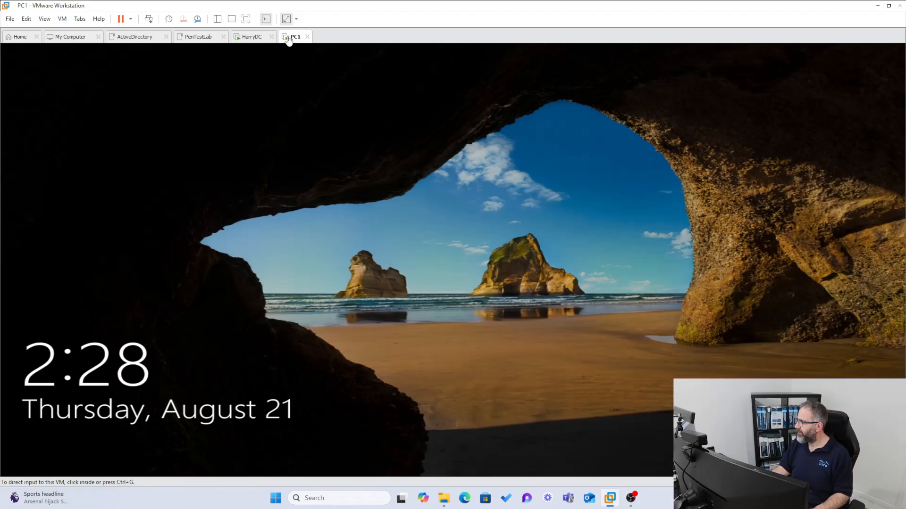
# - Sign in to PC1 through Other user with the new HARRY domain account's username and password
pyautogui.click(293, 346)
pyautogui.click(266, 228)
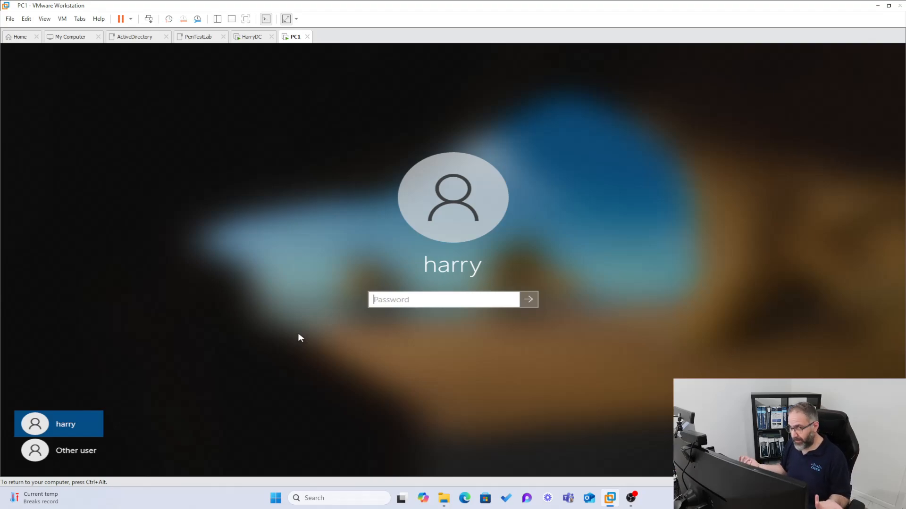
pyautogui.click(77, 460)
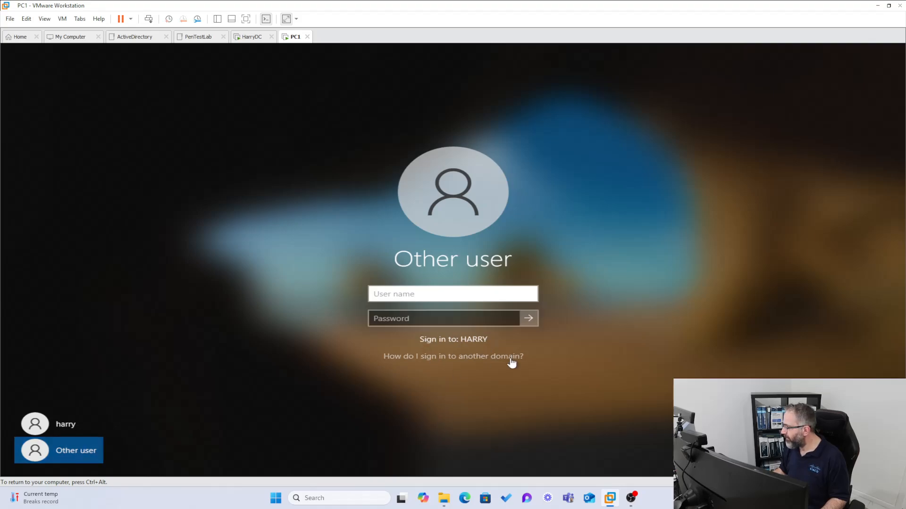
pyautogui.write('harry')
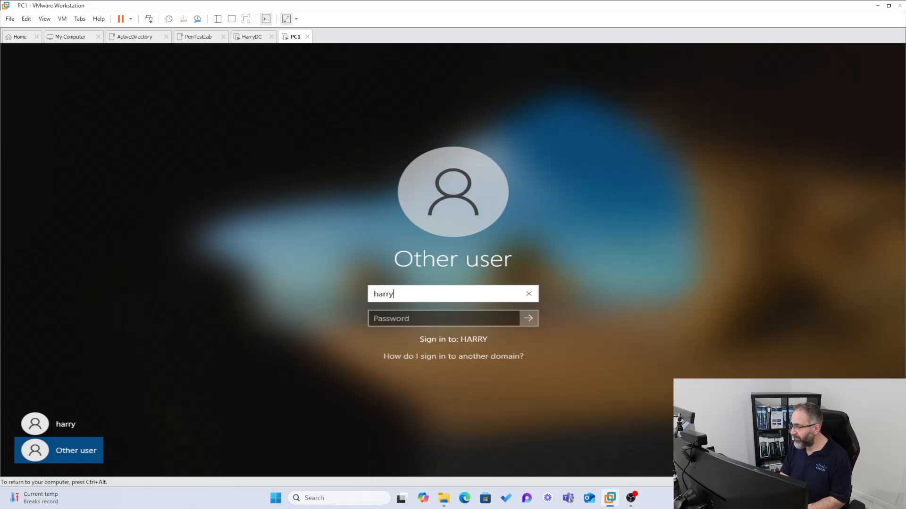
pyautogui.write('\\')
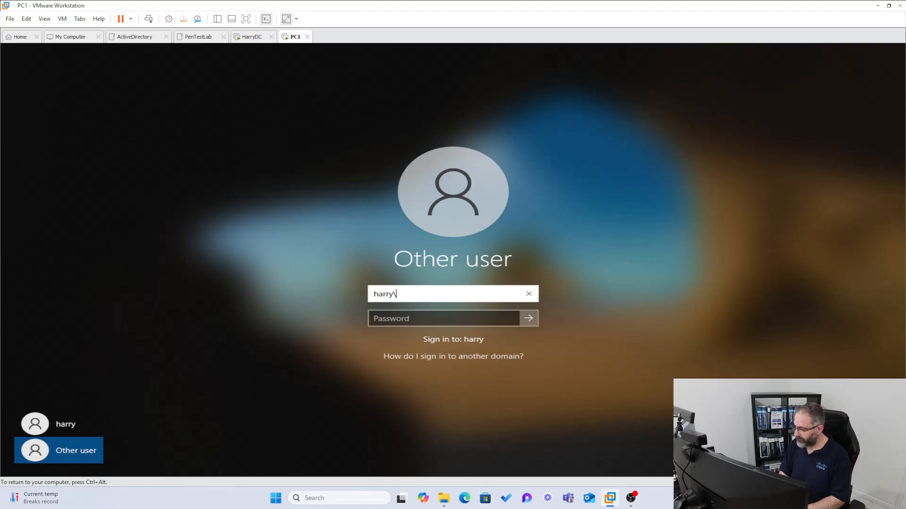
pyautogui.write('skywalker')
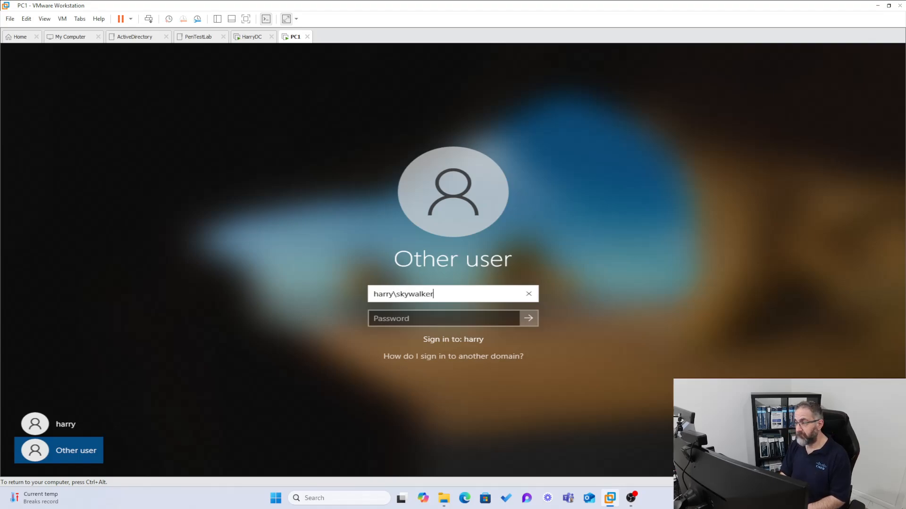
pyautogui.press('Tab')
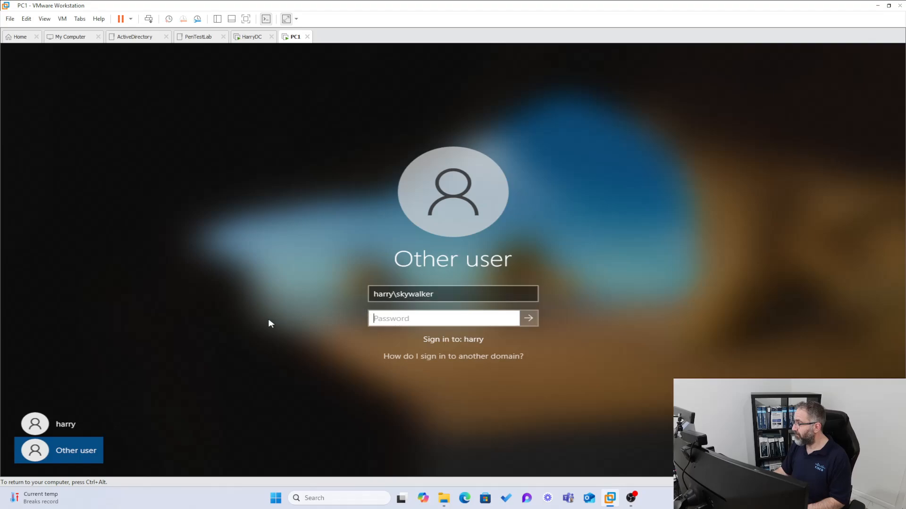
pyautogui.write('Password1!')
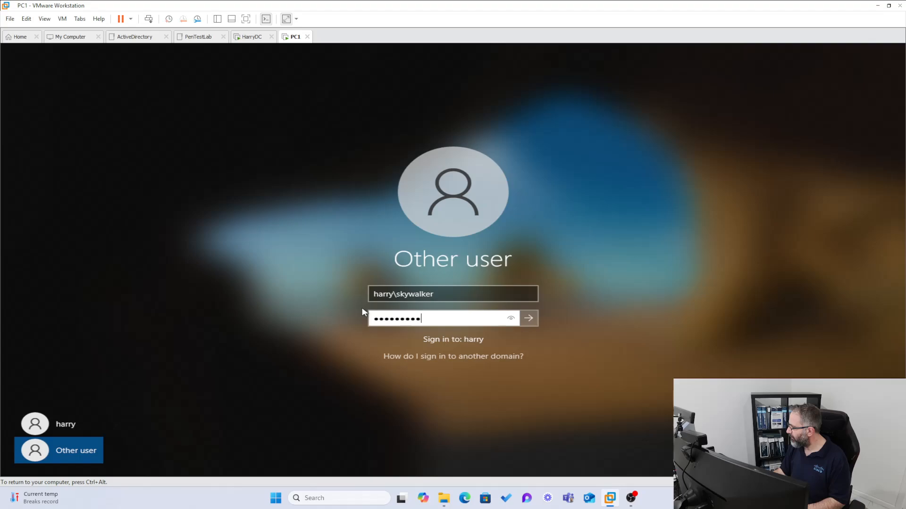
pyautogui.click(528, 318)
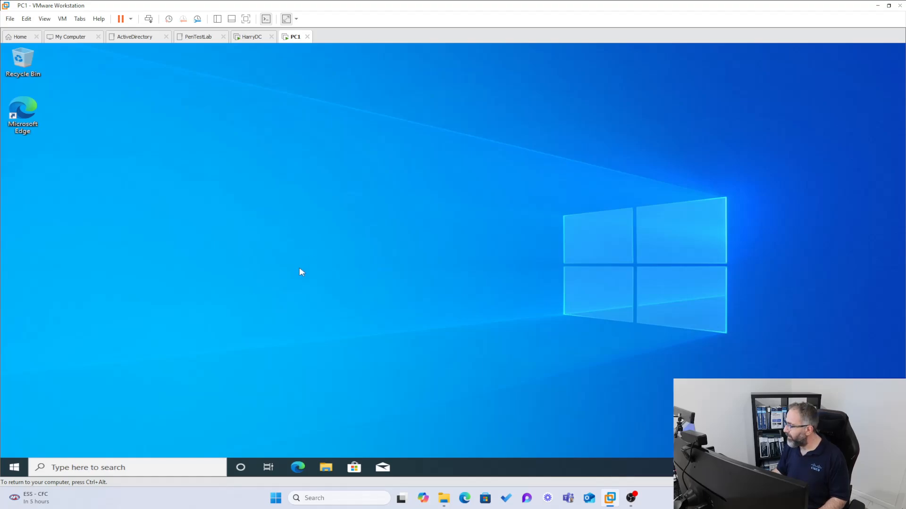
# - Close Active Directory Users and Computers on HarryDC, then return to the PC1 desktop
pyautogui.hotkey('ctrl', 'alt')
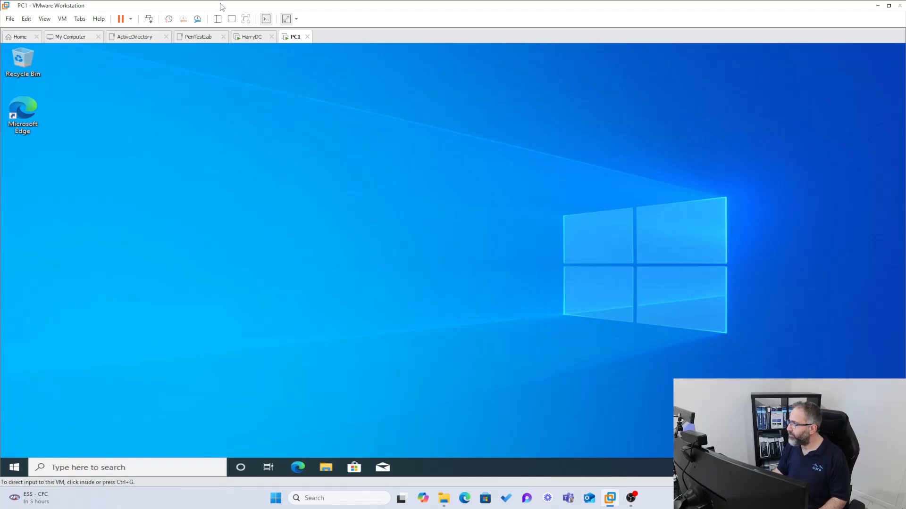
pyautogui.click(246, 37)
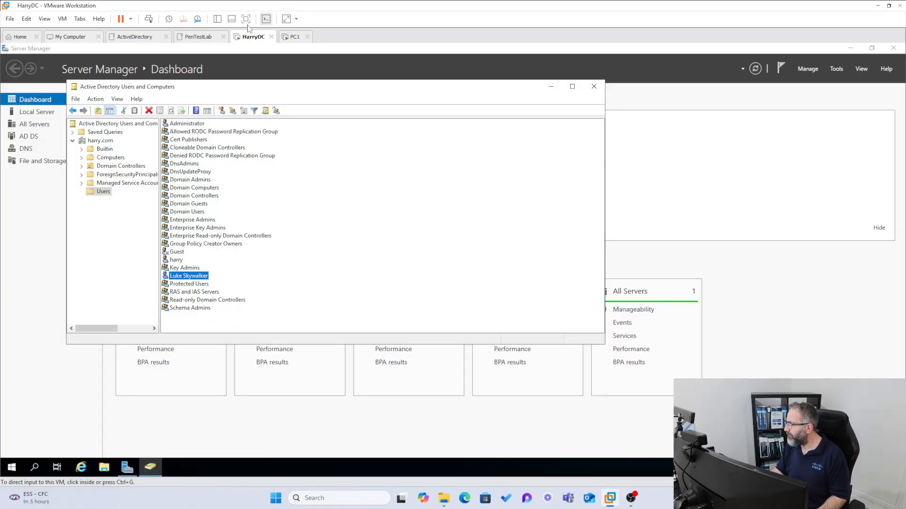
pyautogui.click(594, 87)
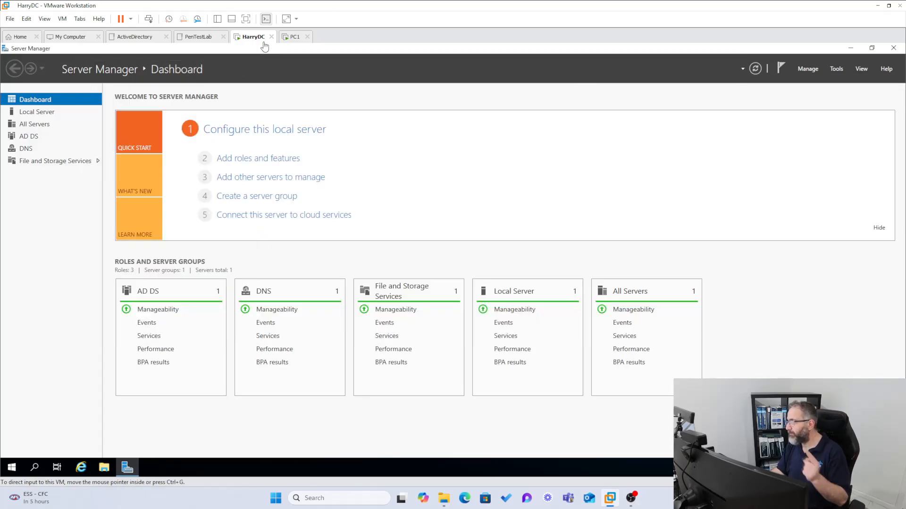
pyautogui.click(293, 37)
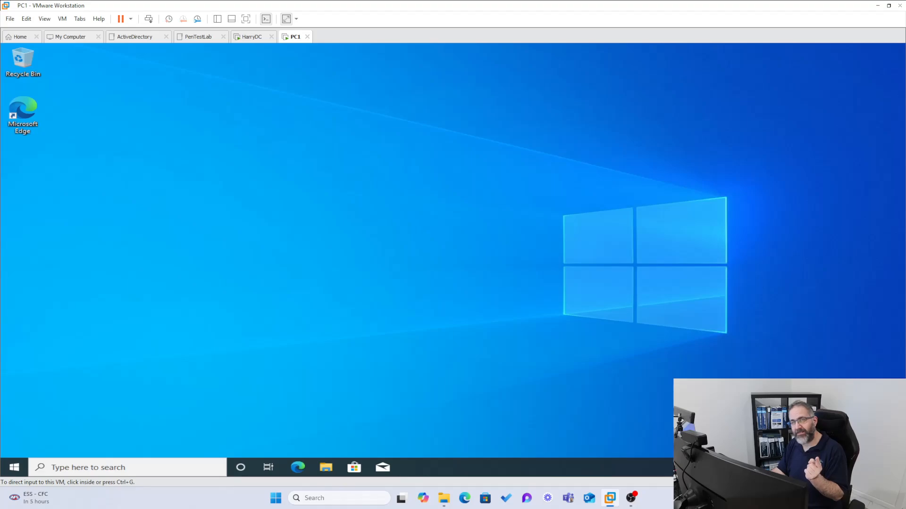